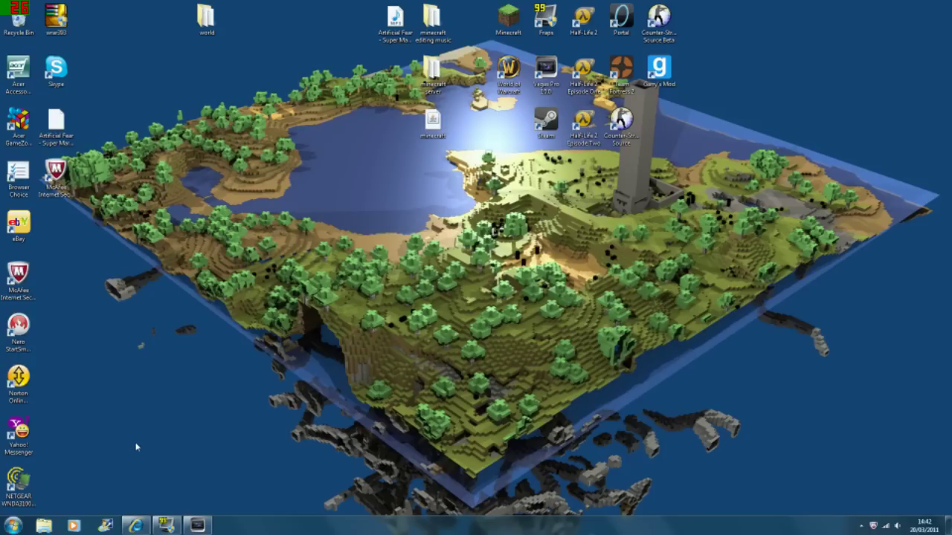
# Look over the Fraps general and movie capture settings, then put Fraps away.
pyautogui.click(166, 525)
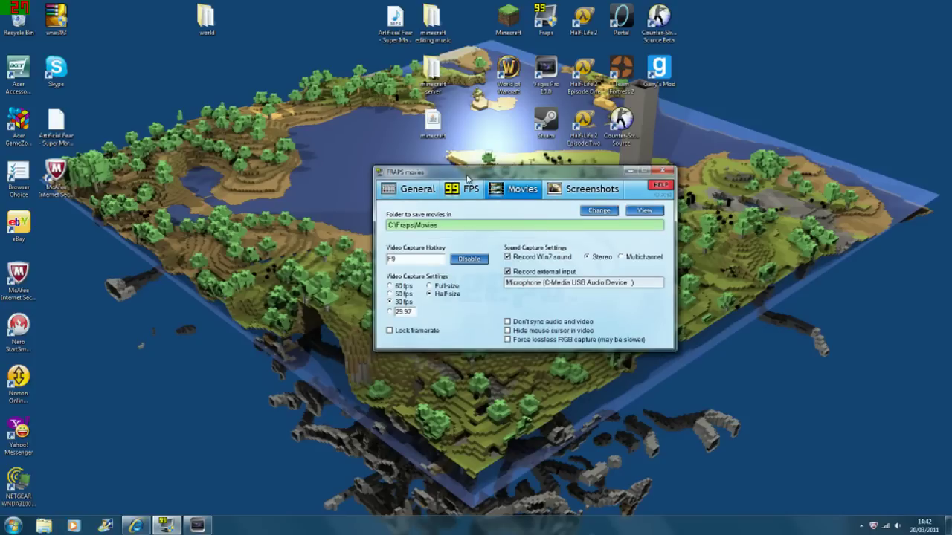
pyautogui.click(413, 190)
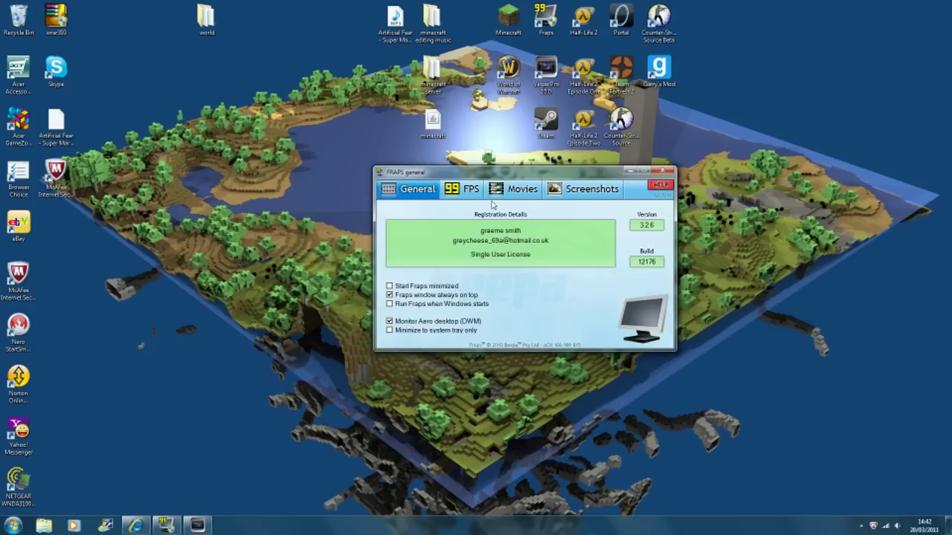
pyautogui.click(519, 190)
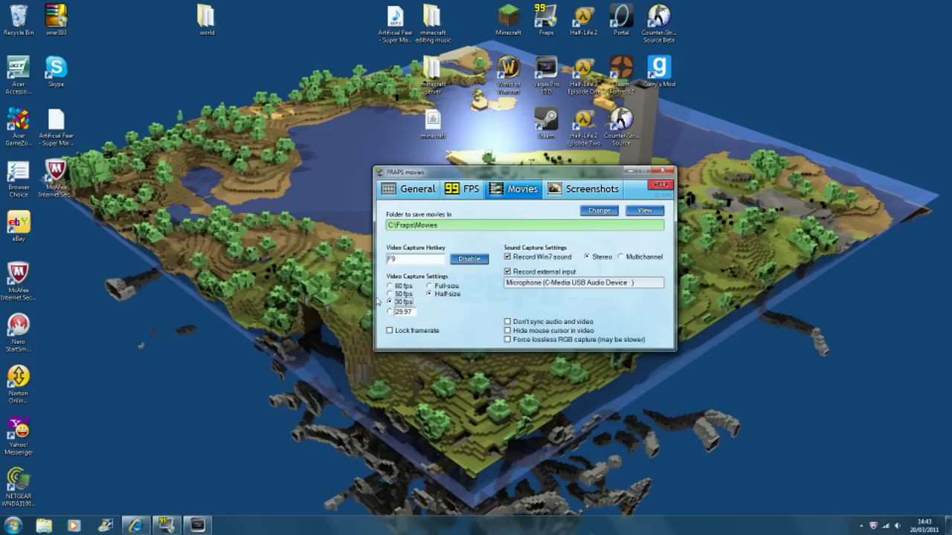
pyautogui.click(629, 171)
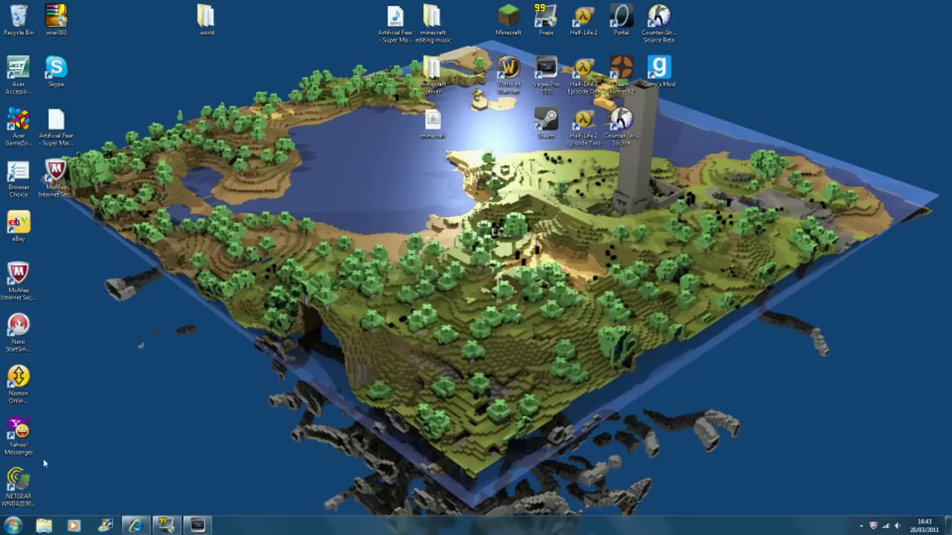
# Browse to C:\Fraps\Movies in Windows Explorer.
pyautogui.click(44, 525)
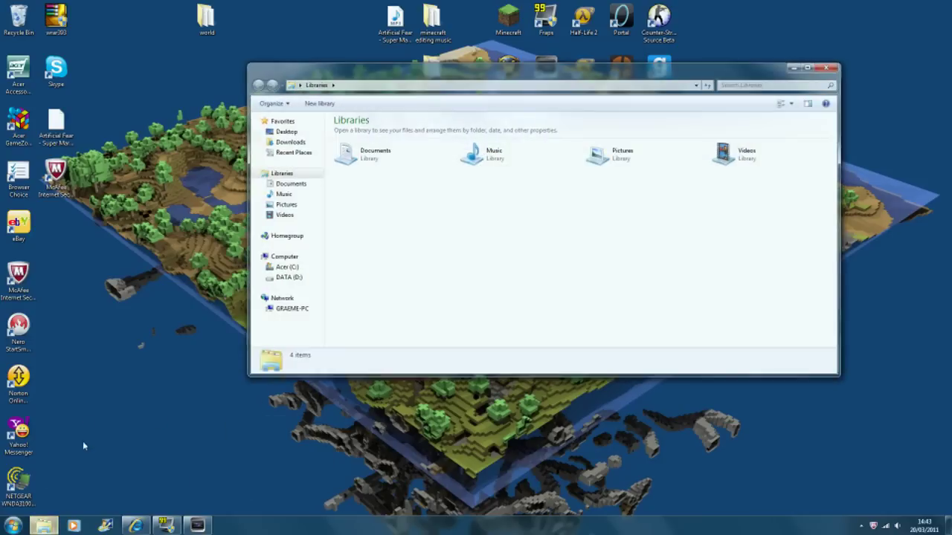
pyautogui.click(287, 267)
pyautogui.doubleClick(363, 144)
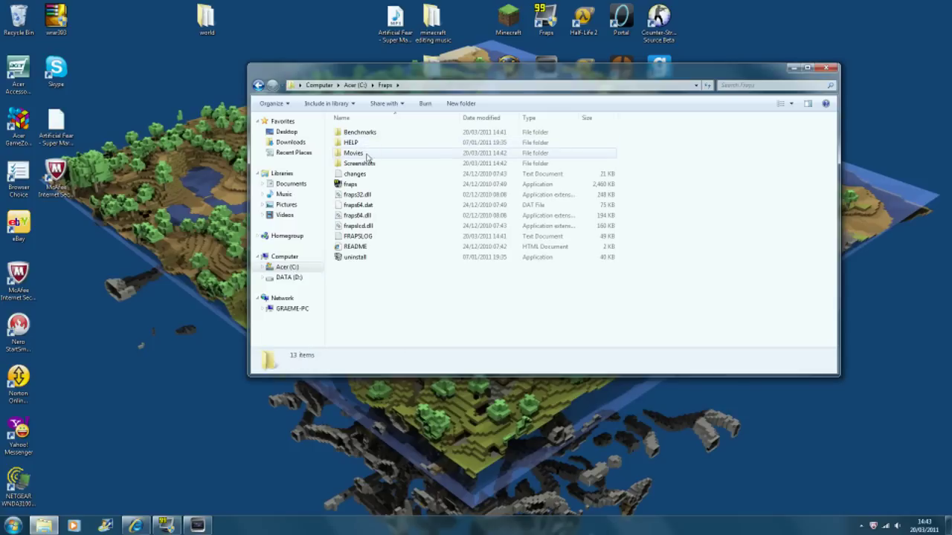
pyautogui.doubleClick(364, 155)
pyautogui.scroll(-6, 366, 156)
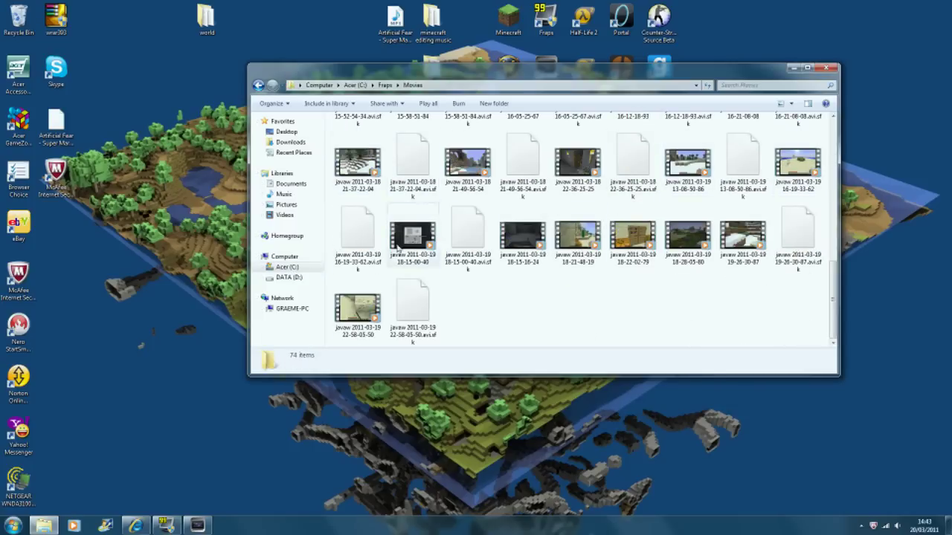
pyautogui.scroll(4, 520, 246)
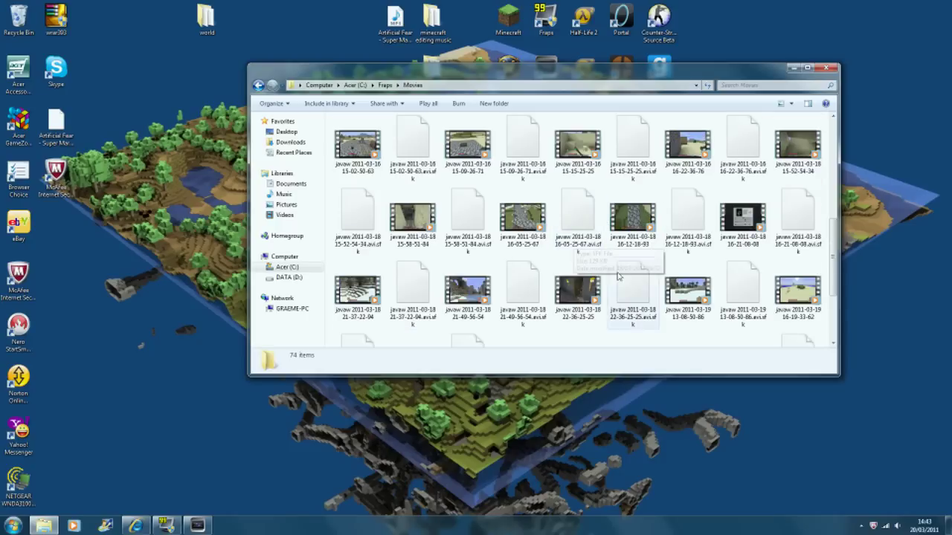
pyautogui.scroll(-2, 514, 305)
# Inspect the 16-05-25-67, 16-12-18-93 and 15-58-51-84 clips, then close Explorer.
pyautogui.click(522, 264)
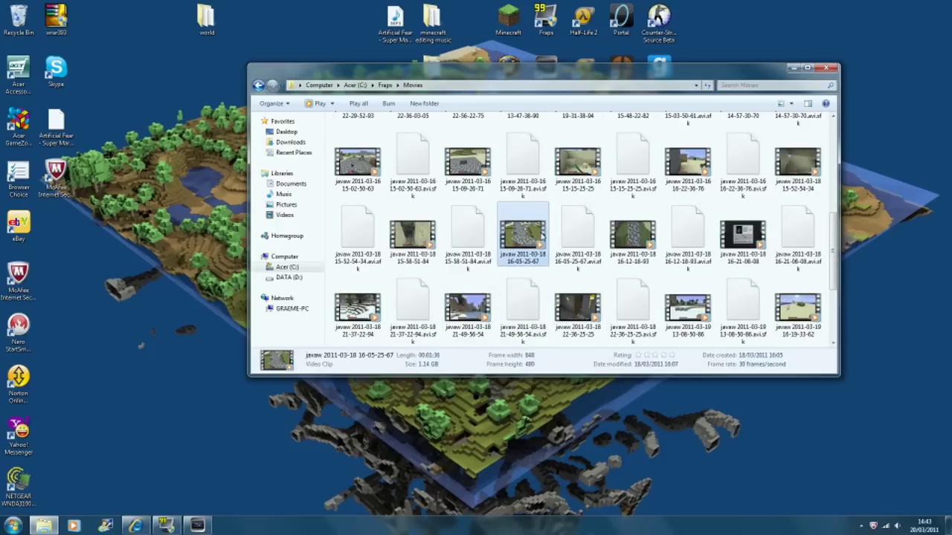
pyautogui.click(635, 241)
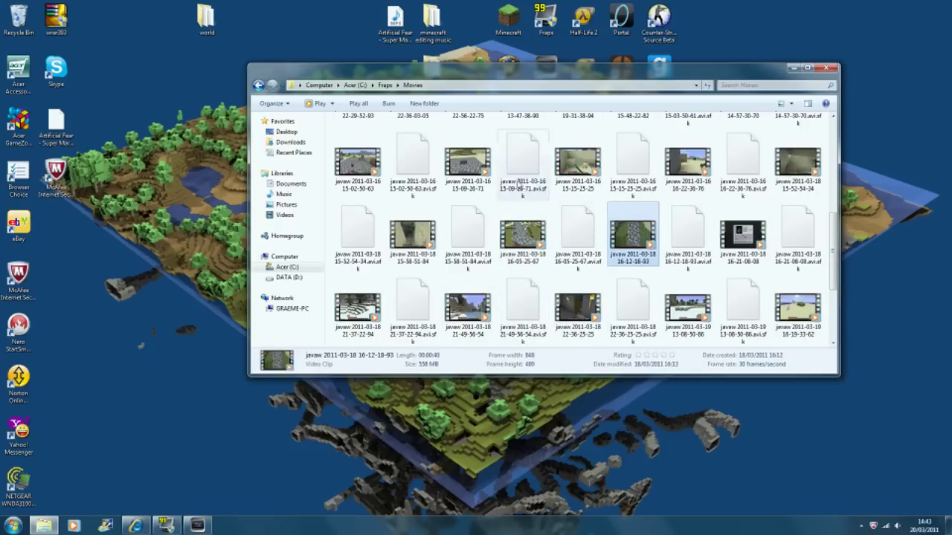
pyautogui.click(405, 251)
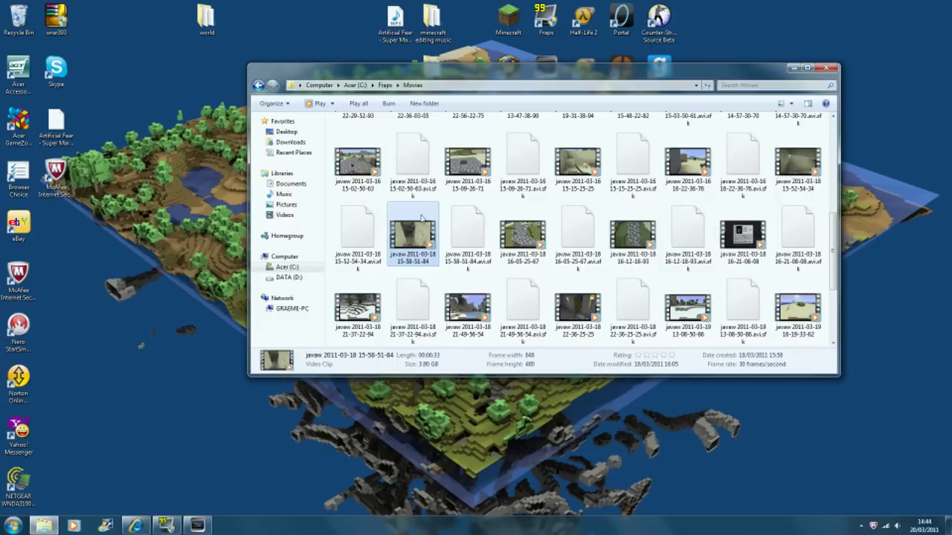
pyautogui.click(824, 69)
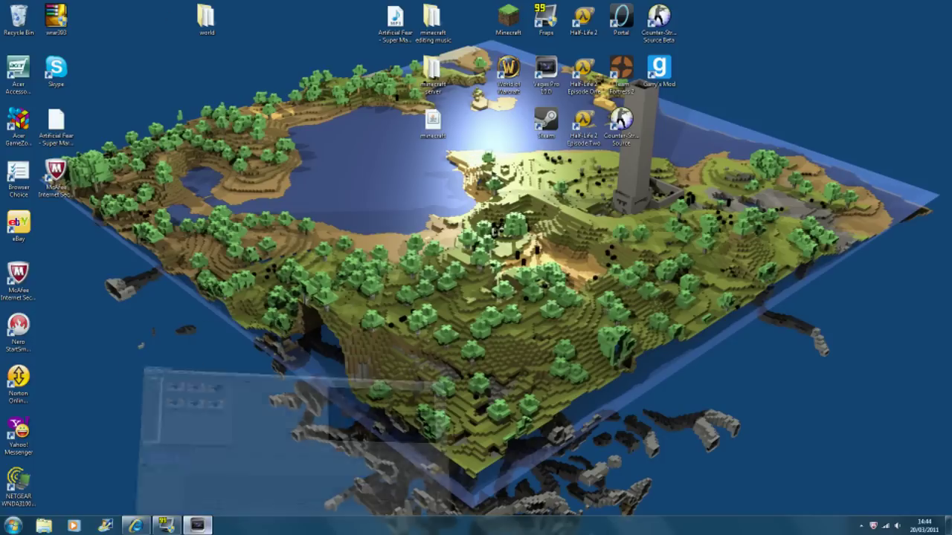
# Restore Vegas Pro and reopen C:\Fraps\Movies in Explorer over it.
pyautogui.click(197, 526)
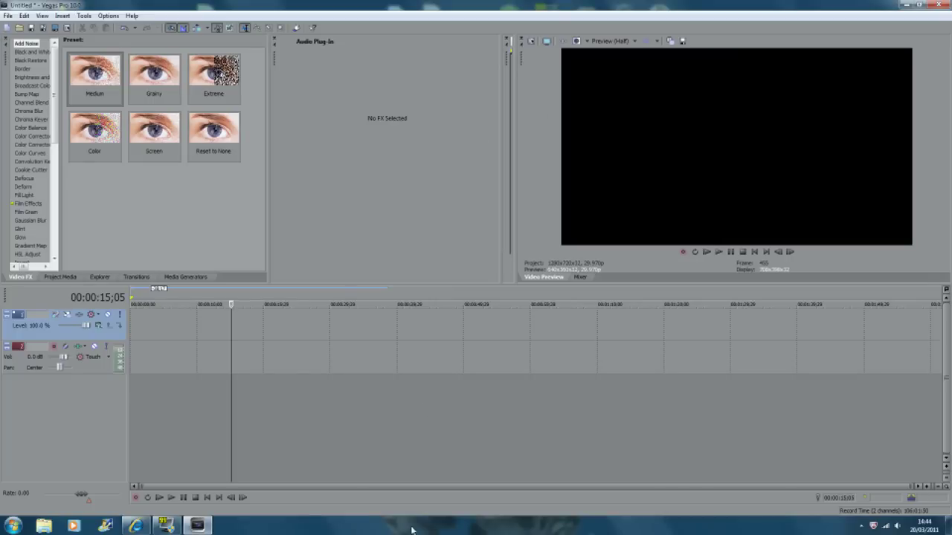
pyautogui.click(45, 526)
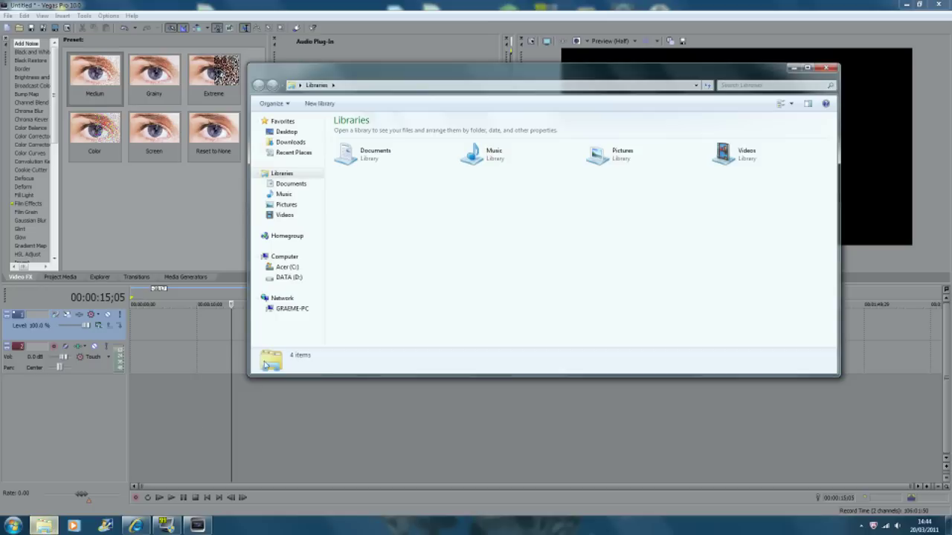
pyautogui.click(301, 267)
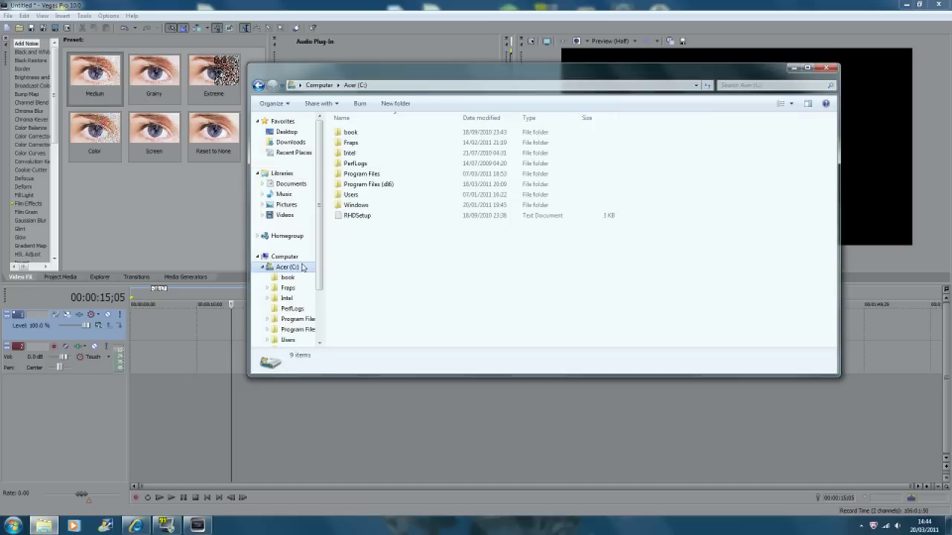
pyautogui.doubleClick(357, 143)
pyautogui.doubleClick(353, 153)
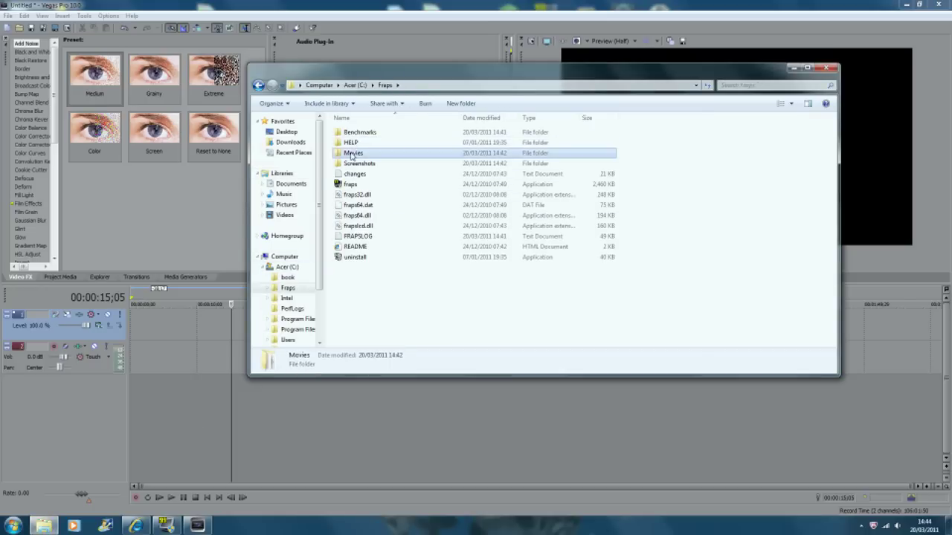
pyautogui.scroll(-5, 434, 274)
pyautogui.scroll(-3, 434, 273)
# Compare the details of the 18-15-16-24, 18-21-48-19 and 18-22-02-79 clips.
pyautogui.click(522, 236)
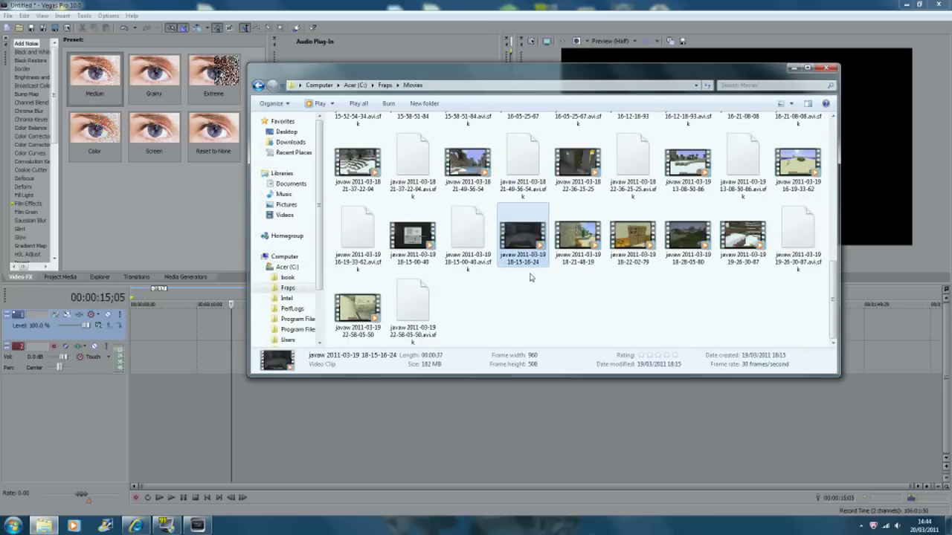
pyautogui.click(577, 236)
pyautogui.click(630, 237)
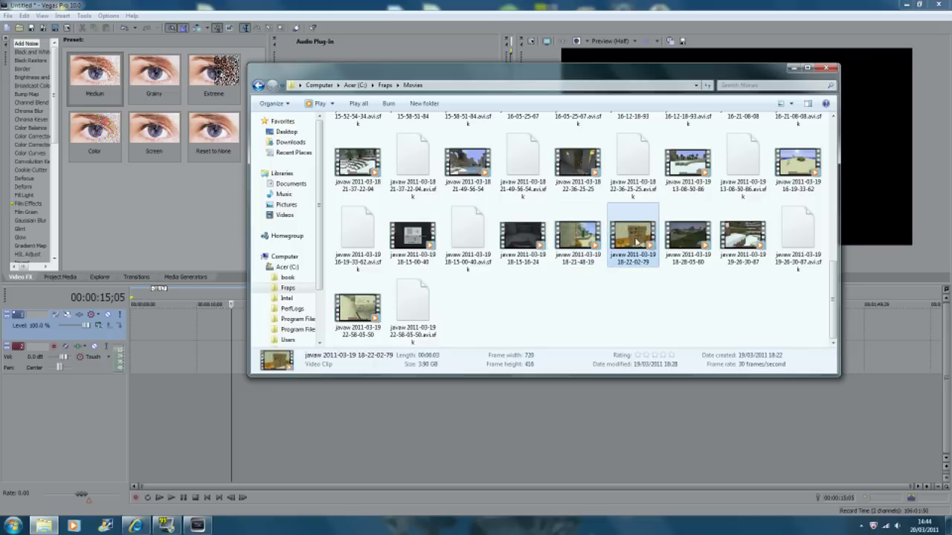
# Drag the 18-15-16-24 clip to the start of the Vegas timeline and close Explorer.
pyautogui.click(532, 244)
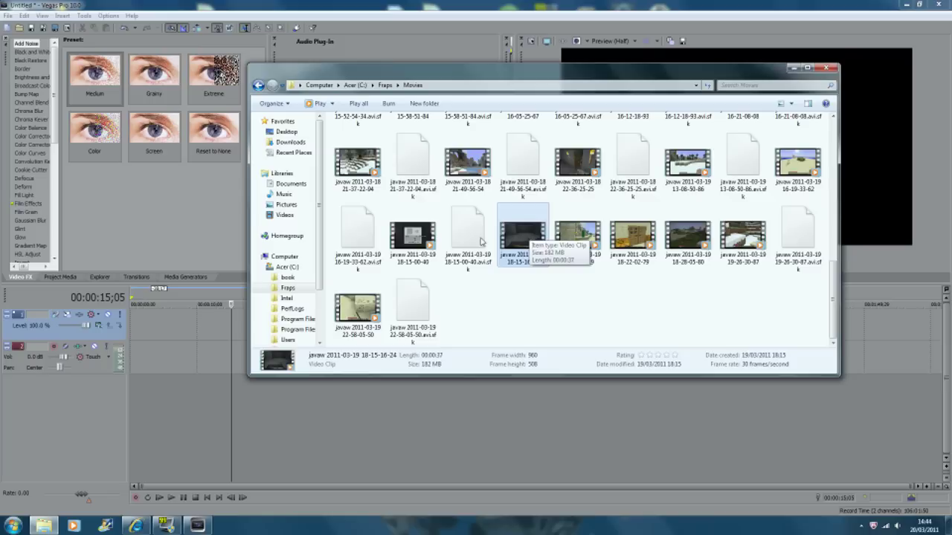
pyautogui.click(380, 316)
pyautogui.click(527, 247)
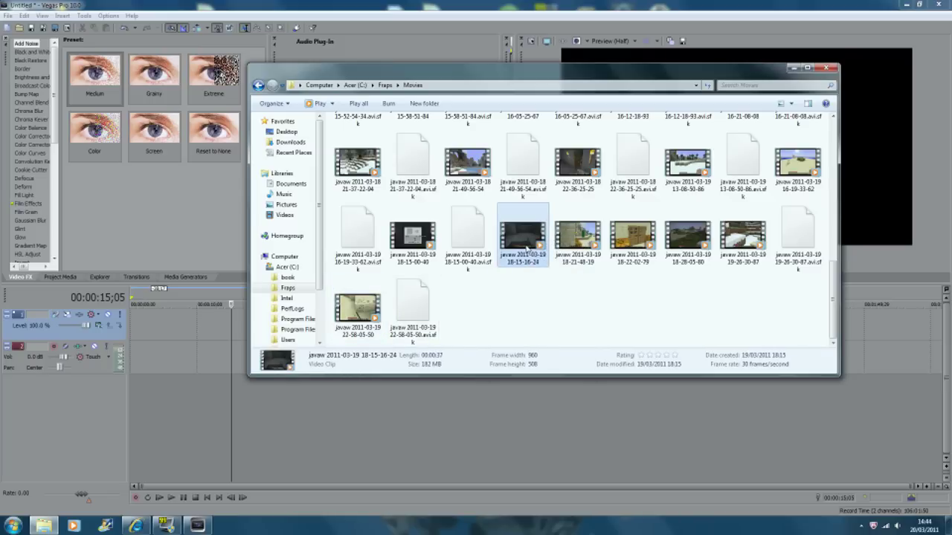
pyautogui.moveTo(526, 247); pyautogui.dragTo(134, 348)
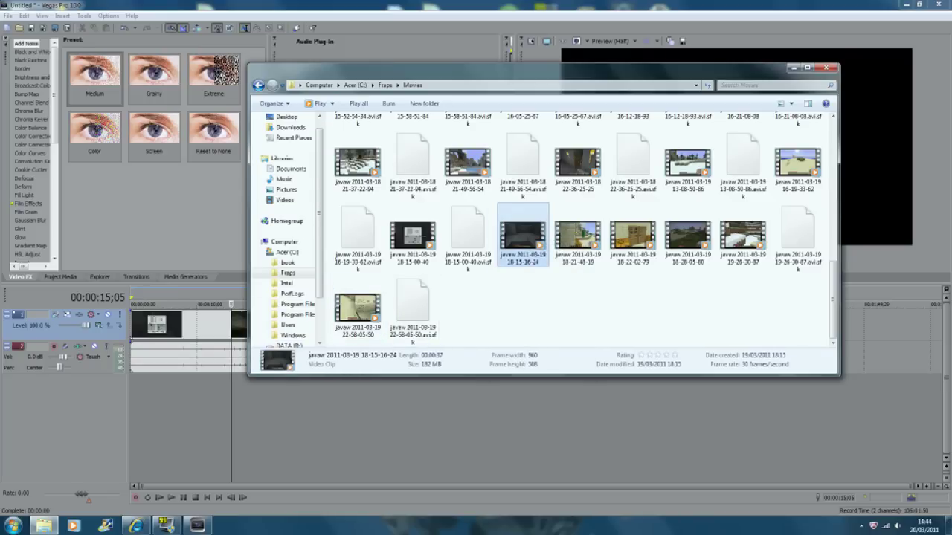
pyautogui.click(824, 68)
# Preview the new clip around 13, 25, 28 and 30 seconds.
pyautogui.click(308, 350)
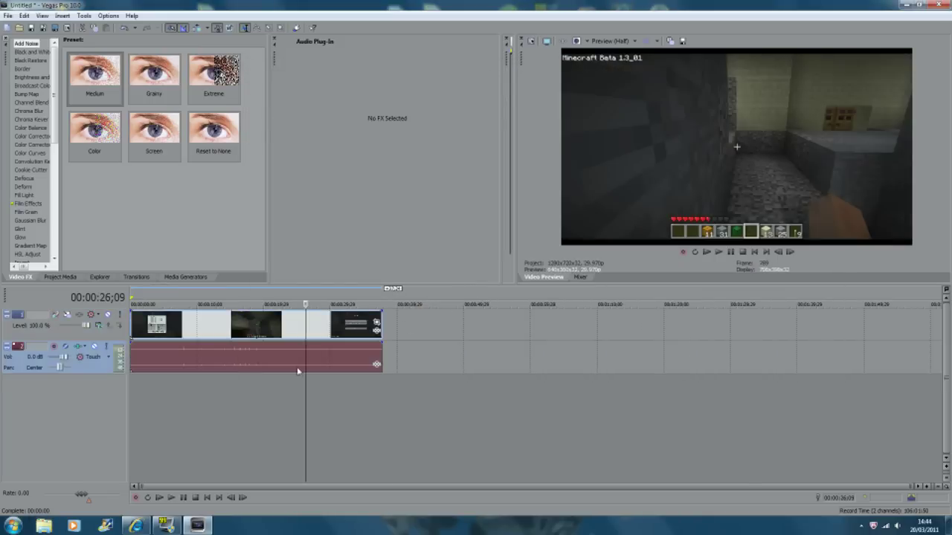
pyautogui.click(220, 381)
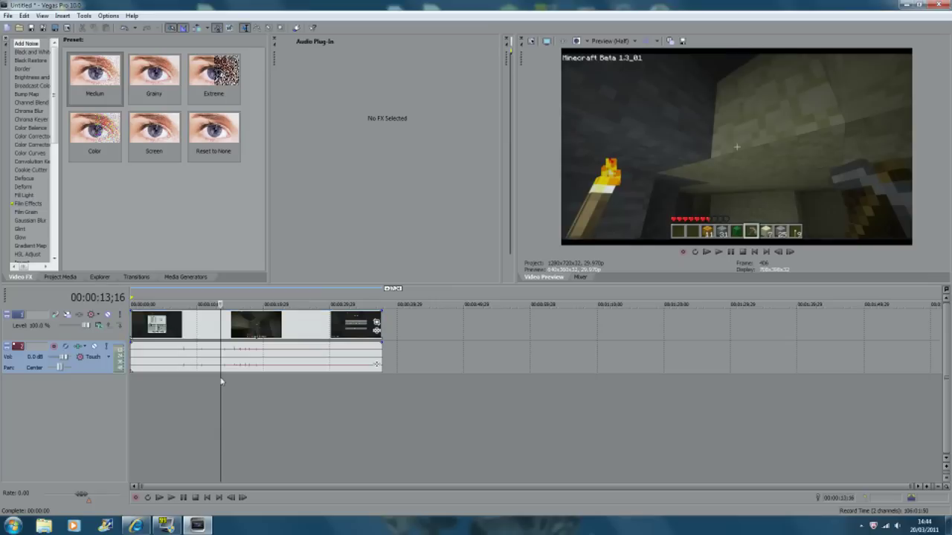
pyautogui.click(264, 329)
pyautogui.click(303, 331)
pyautogui.click(222, 334)
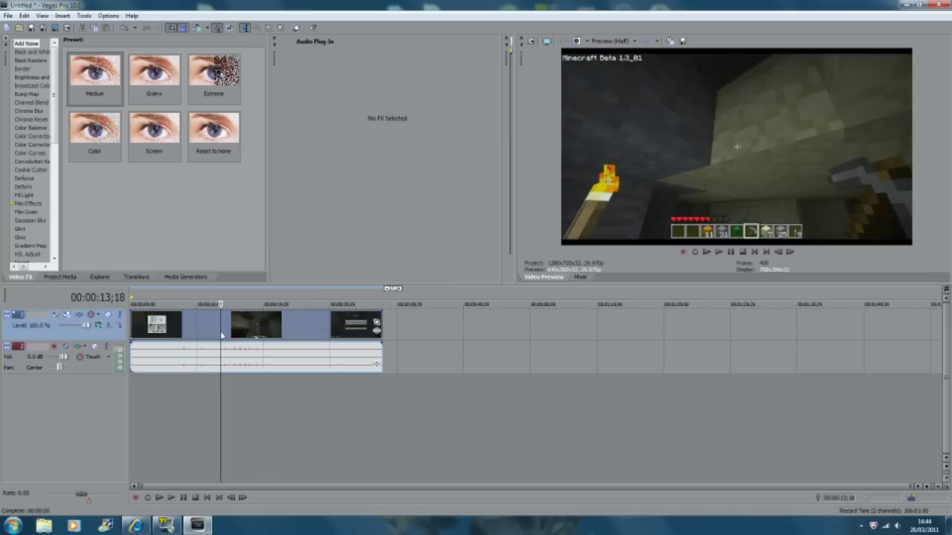
pyautogui.click(320, 333)
pyautogui.click(336, 334)
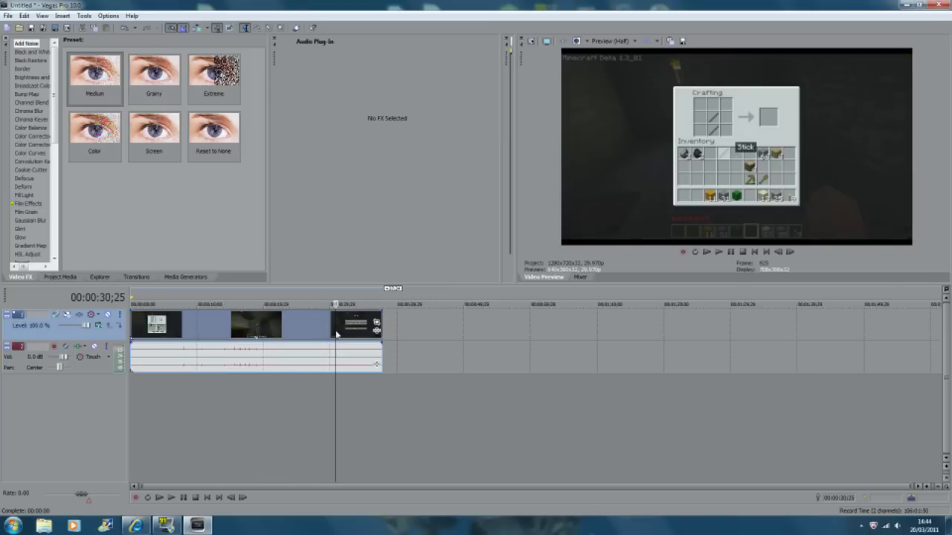
# Split the clip at 25;28 and delete the crafting-screen tail after it.
pyautogui.click(303, 338)
pyautogui.press('s')
pyautogui.click(345, 335)
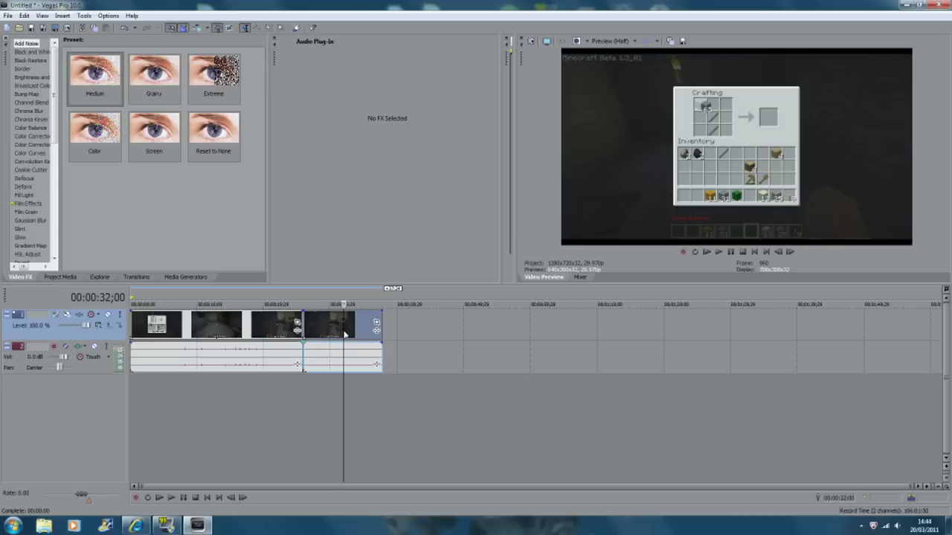
pyautogui.press('Delete')
pyautogui.click(262, 371)
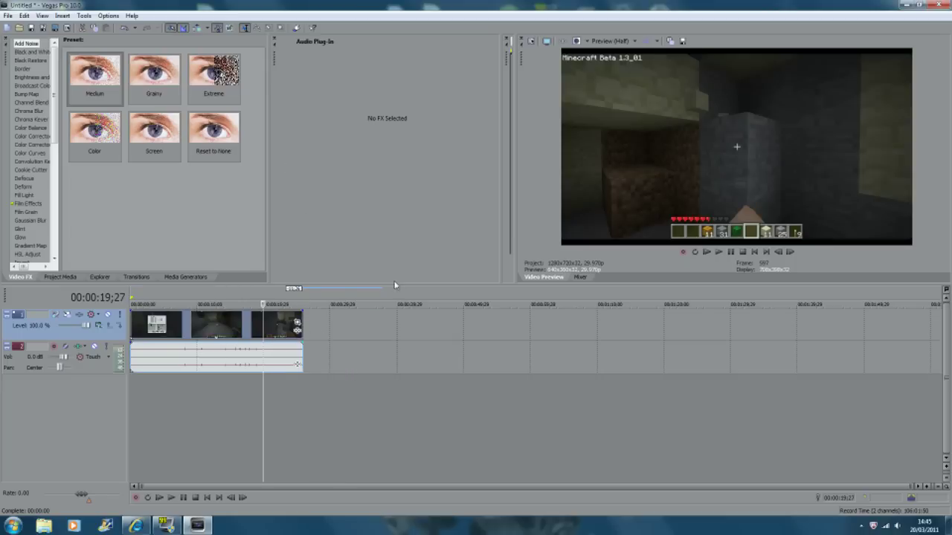
pyautogui.rightClick(228, 330)
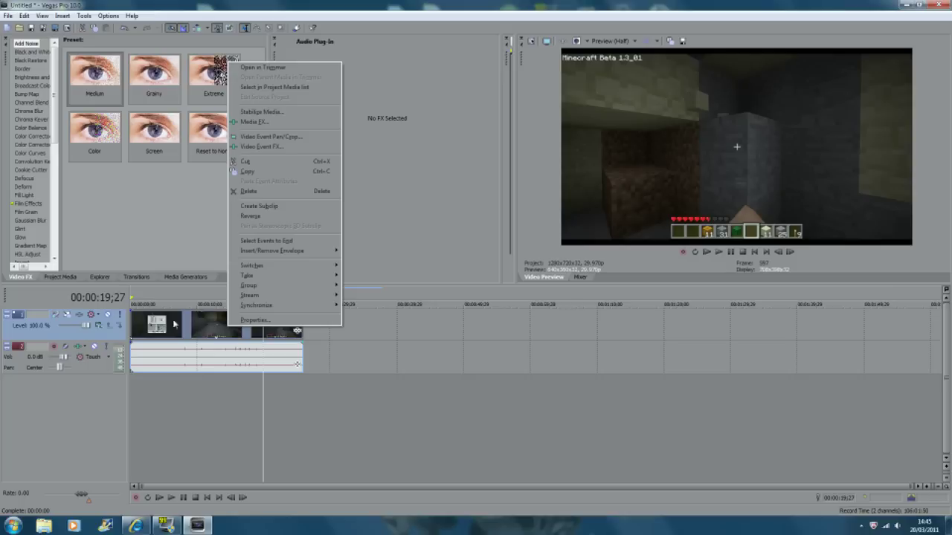
# In the event Properties, set Disable resample, uncheck Maintain aspect ratio, and confirm.
pyautogui.click(257, 320)
pyautogui.click(400, 210)
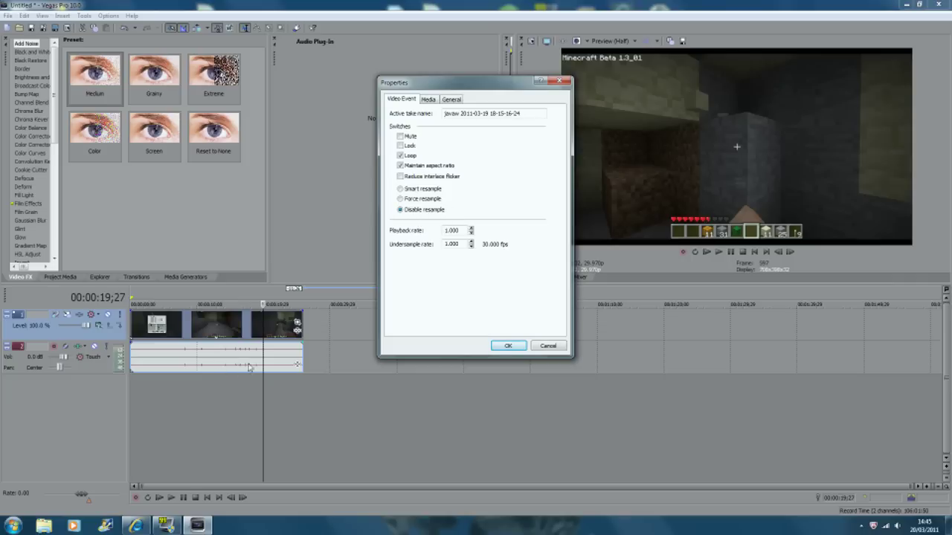
pyautogui.moveTo(466, 82); pyautogui.dragTo(408, 60)
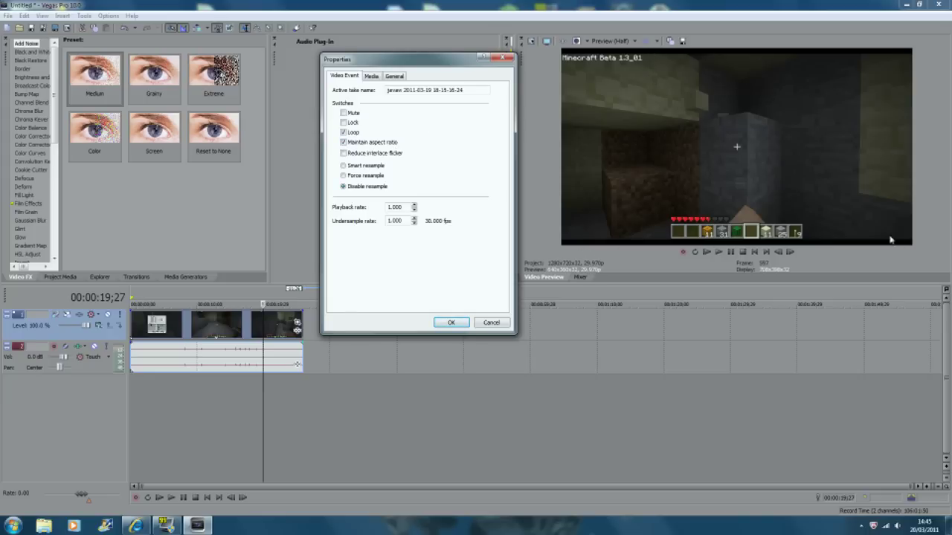
pyautogui.click(345, 143)
pyautogui.click(449, 322)
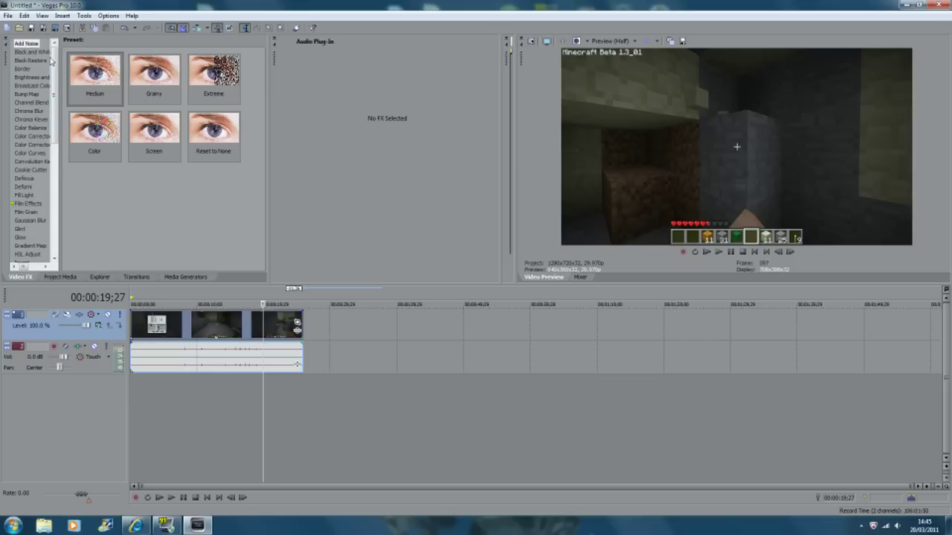
pyautogui.moveTo(53, 61)
pyautogui.mouseDown()
pyautogui.moveTo(61, 185)
pyautogui.moveTo(54, 45)
pyautogui.mouseUp()
# Apply the Brightness and Contrast preset MC B AND C to the clip.
pyautogui.click(32, 74)
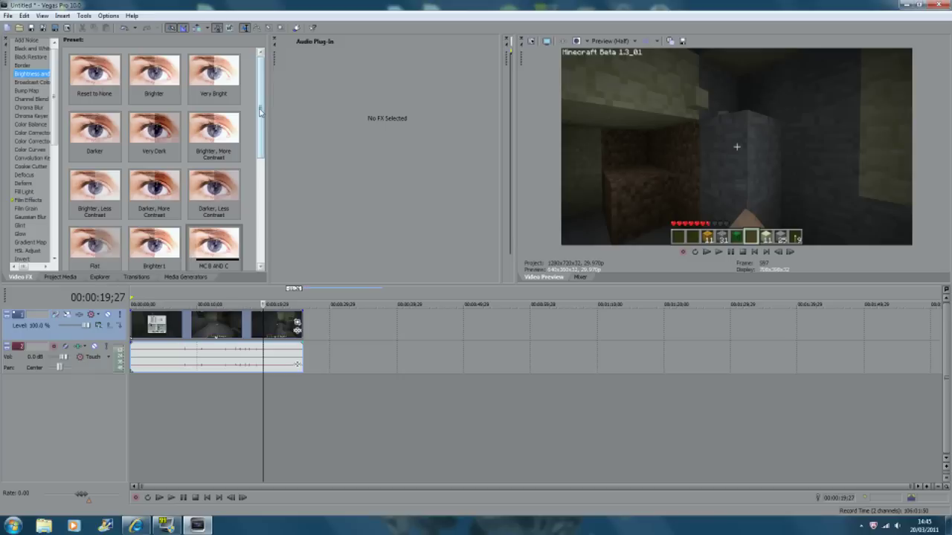
pyautogui.scroll(-2, 140, 107)
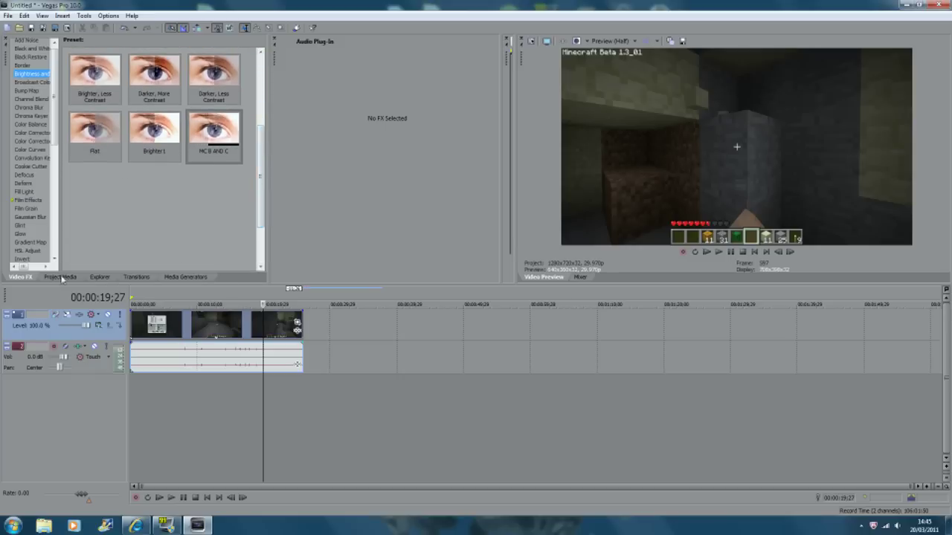
pyautogui.moveTo(23, 267)
pyautogui.mouseDown()
pyautogui.moveTo(39, 269)
pyautogui.moveTo(19, 269)
pyautogui.mouseUp()
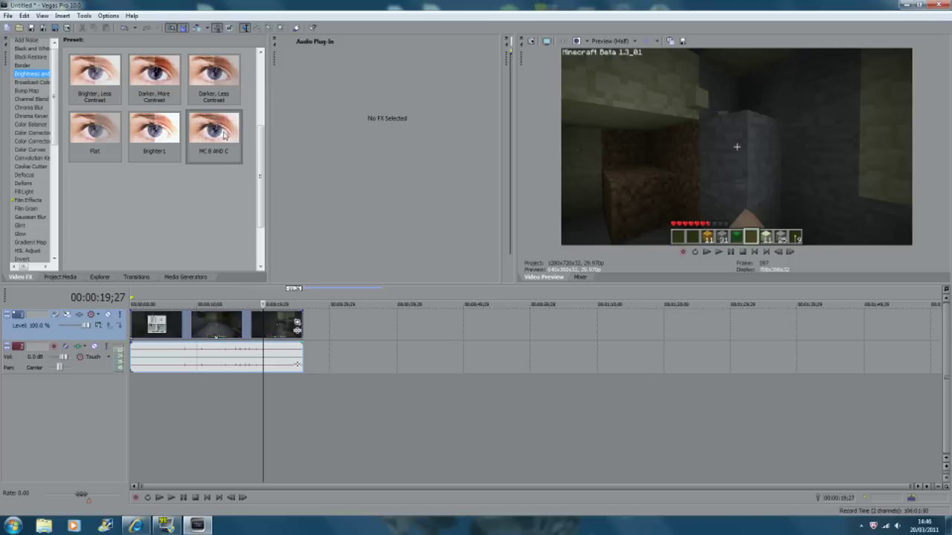
pyautogui.moveTo(217, 159); pyautogui.dragTo(217, 341)
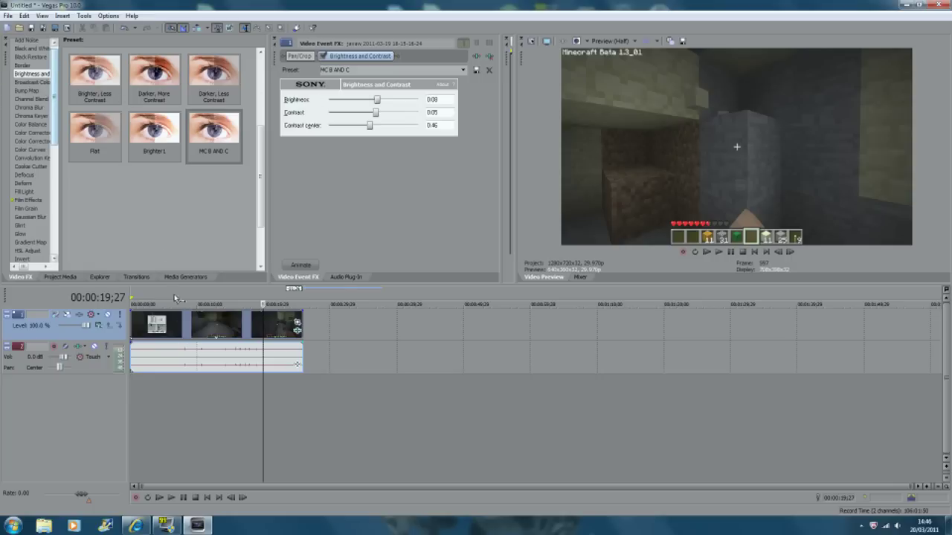
# Scrub between 07;11 and 10;03 to check the effect, then show the Bump Map presets.
pyautogui.click(179, 357)
pyautogui.click(196, 335)
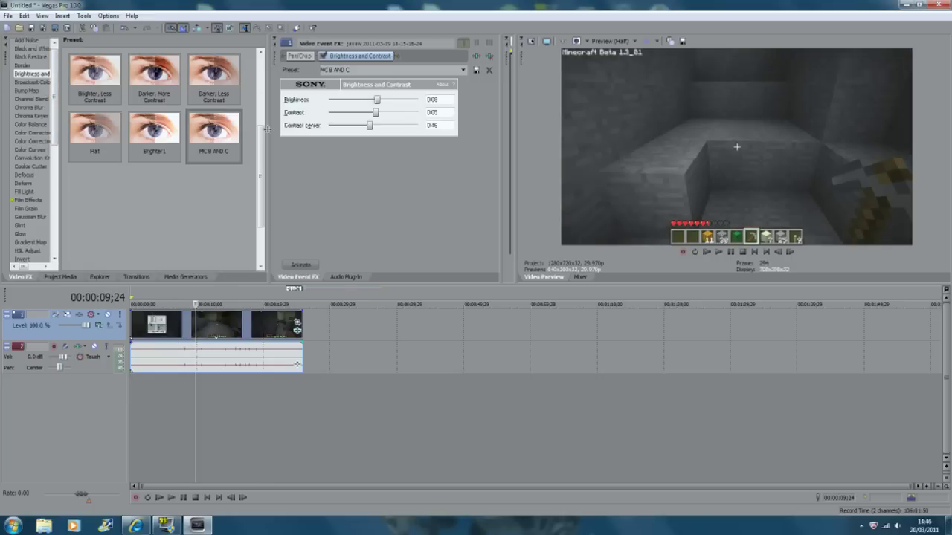
pyautogui.click(185, 323)
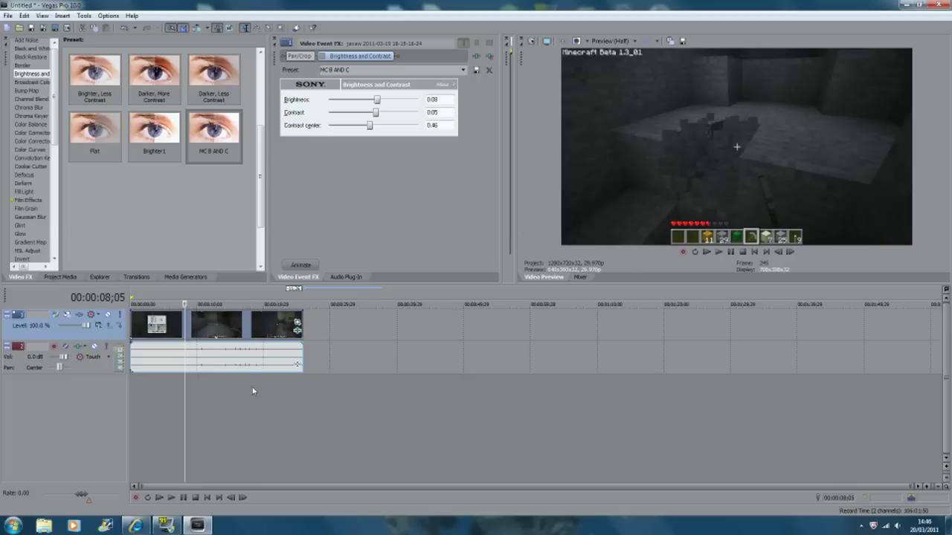
pyautogui.click(199, 395)
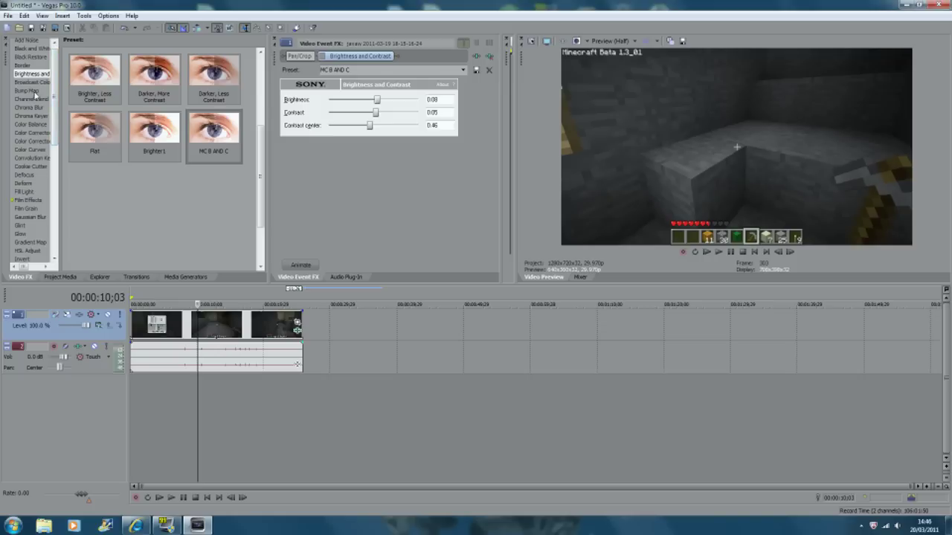
pyautogui.click(22, 91)
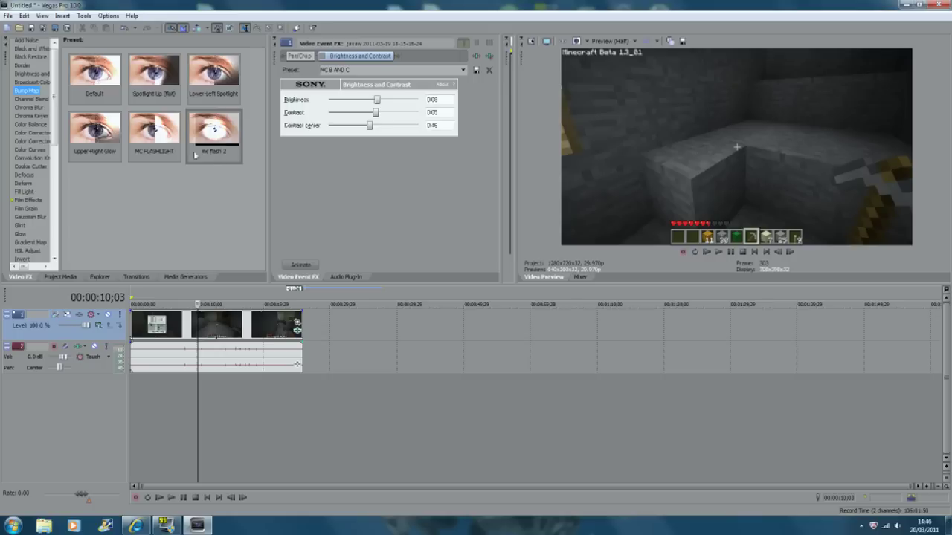
# Add the MC FLASHLIGHT Bump Map preset, switch it off, and add inc flash 2.
pyautogui.moveTo(157, 136); pyautogui.dragTo(211, 325)
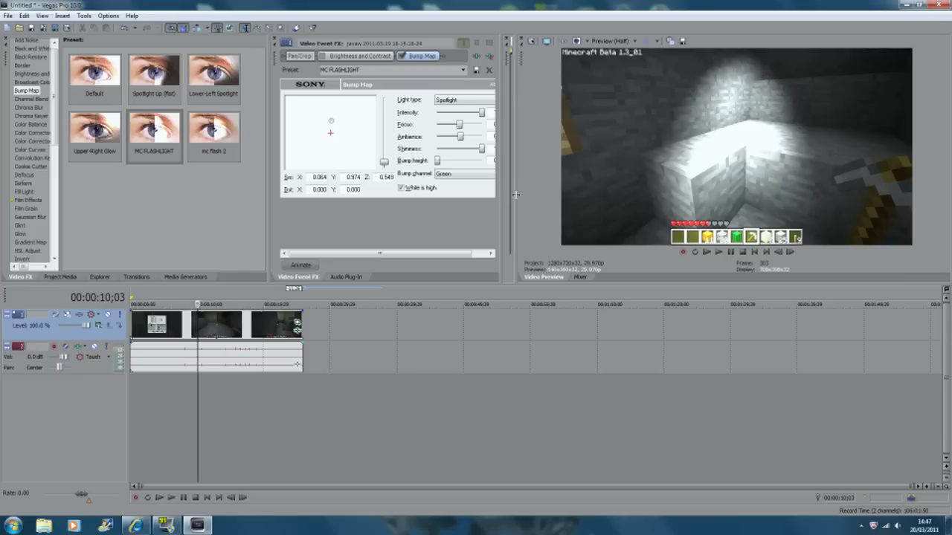
pyautogui.moveTo(515, 195); pyautogui.dragTo(533, 195)
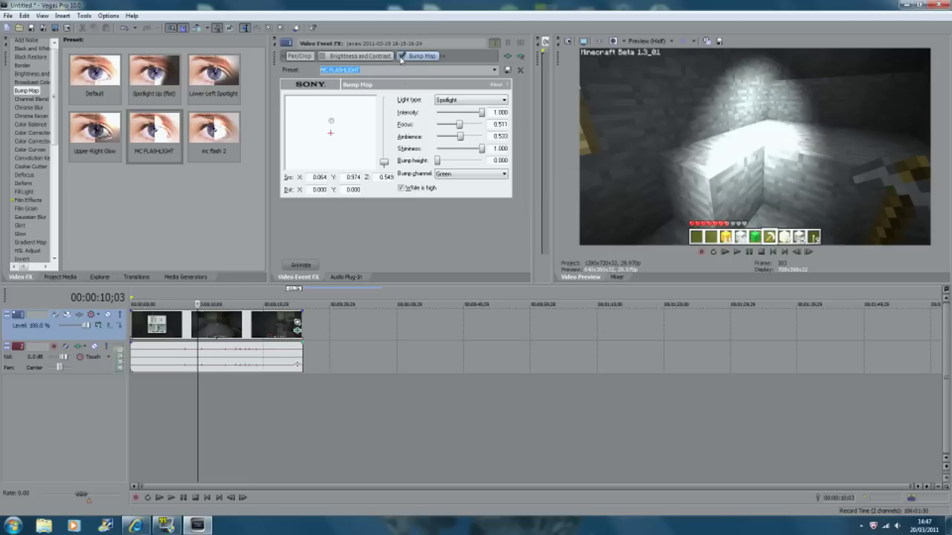
pyautogui.click(401, 57)
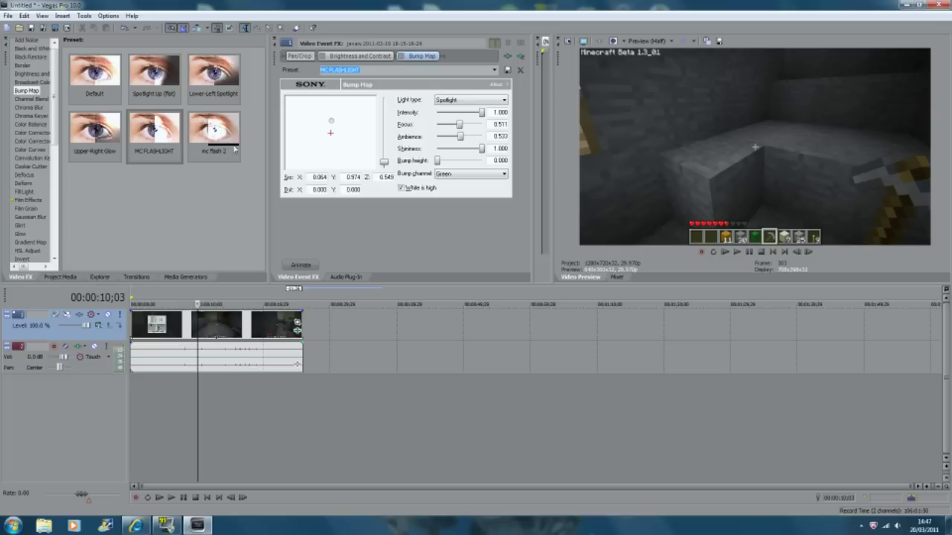
pyautogui.moveTo(214, 132); pyautogui.dragTo(236, 321)
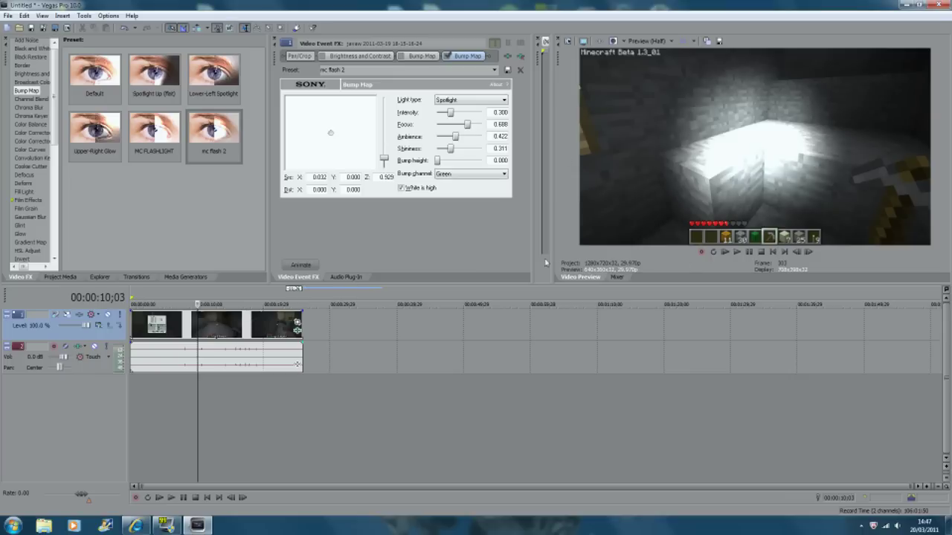
# Play the clip to 18;00 to preview, turn off the Bump Map glow, and go to 20;11.
pyautogui.click(737, 252)
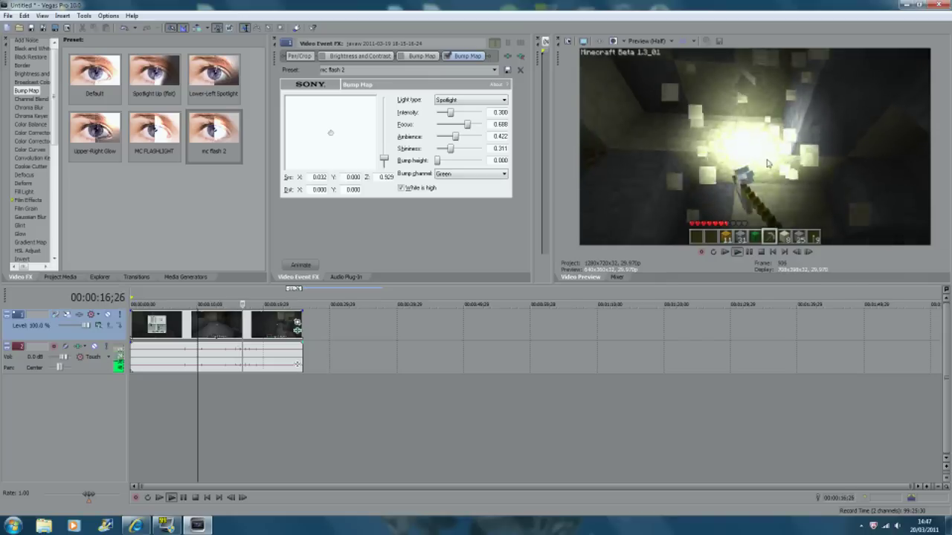
pyautogui.click(751, 252)
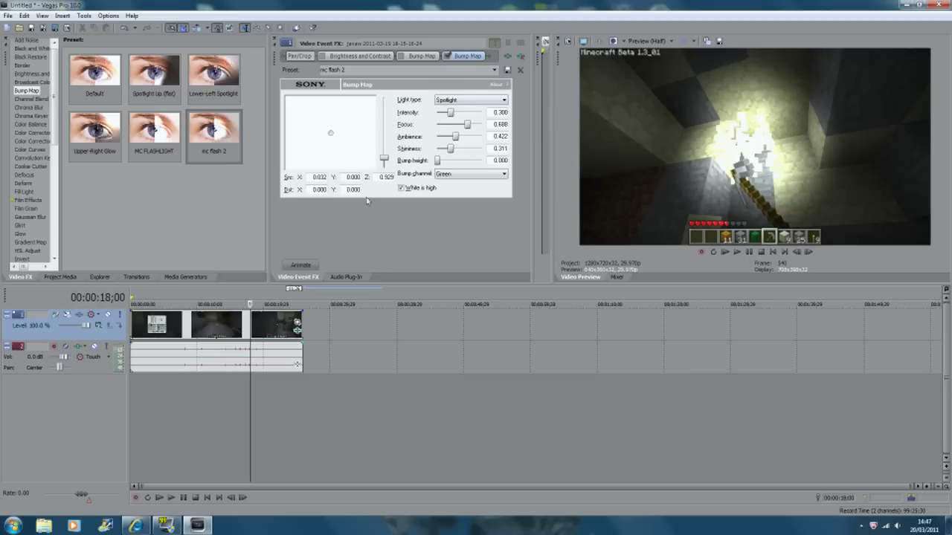
pyautogui.click(447, 56)
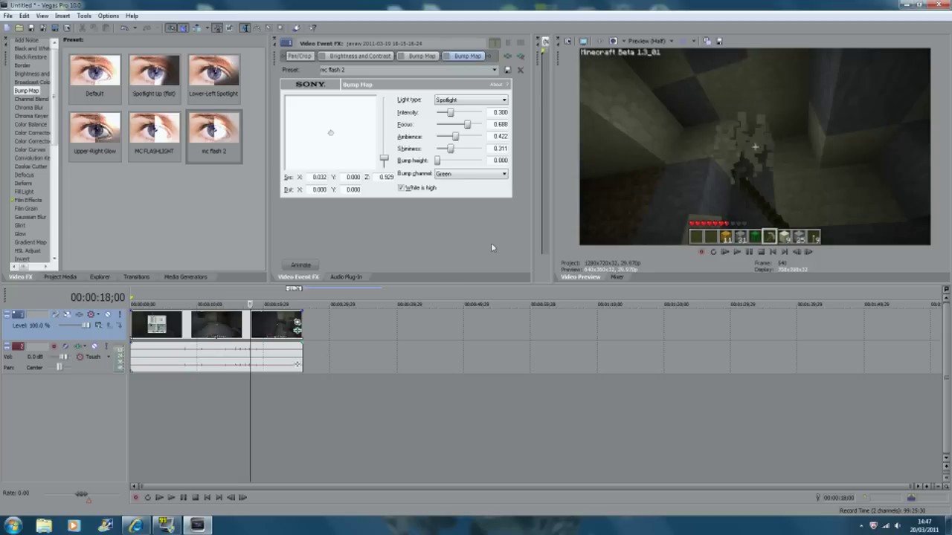
pyautogui.click(437, 345)
pyautogui.click(605, 347)
pyautogui.click(266, 394)
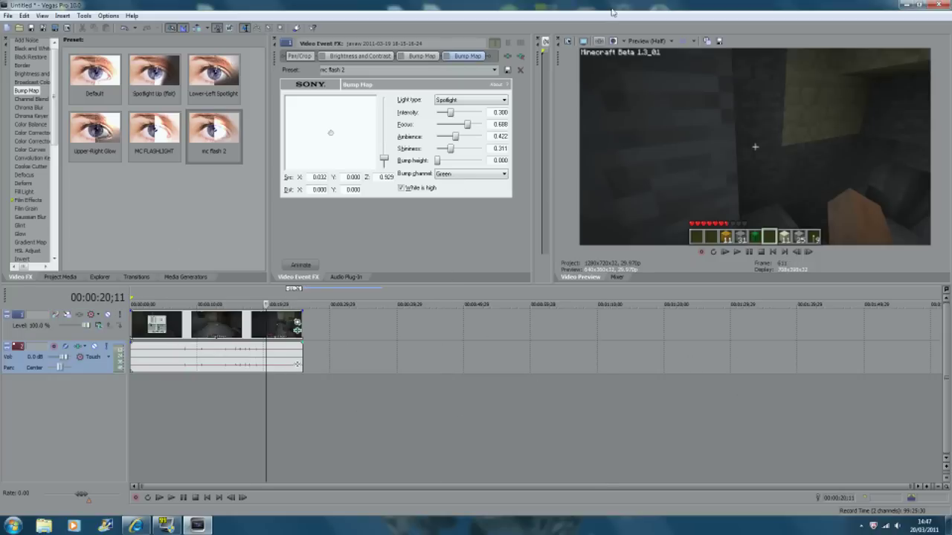
# Apply the HDV 720-30p template (1280×720, 29.970 fps) in Project Video Properties.
pyautogui.click(570, 43)
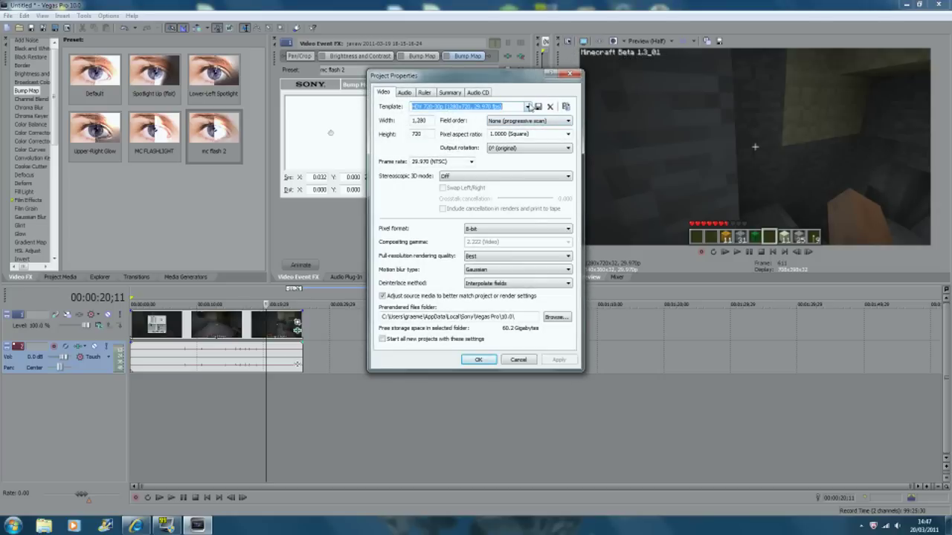
pyautogui.click(526, 107)
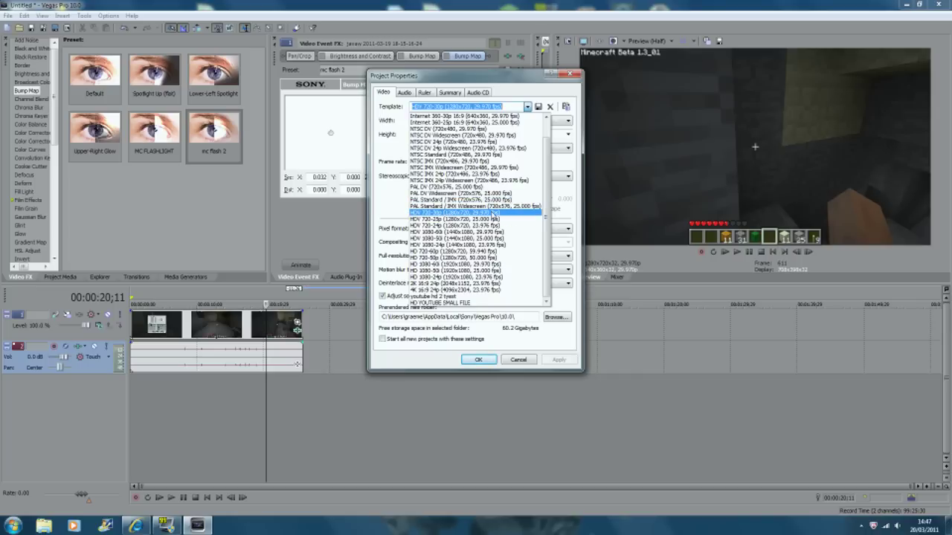
pyautogui.click(444, 215)
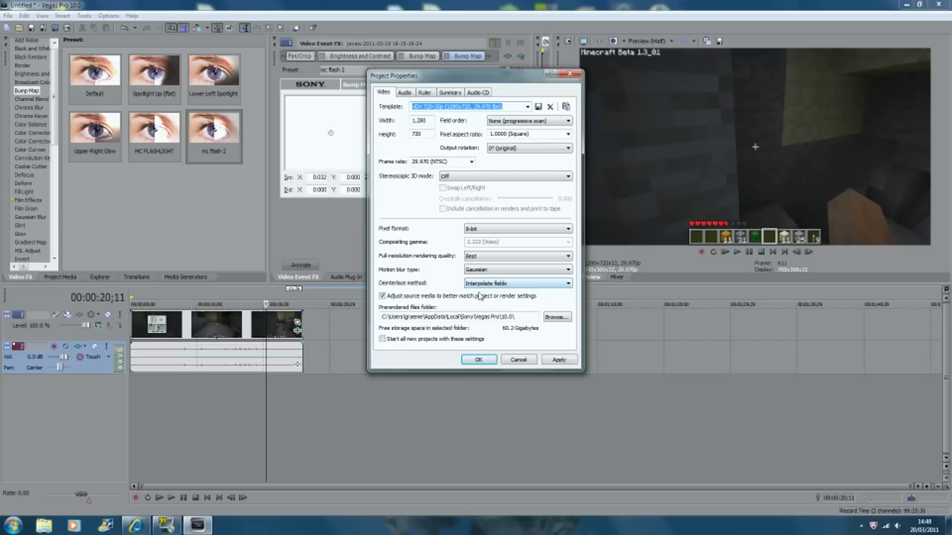
pyautogui.click(561, 363)
pyautogui.click(479, 360)
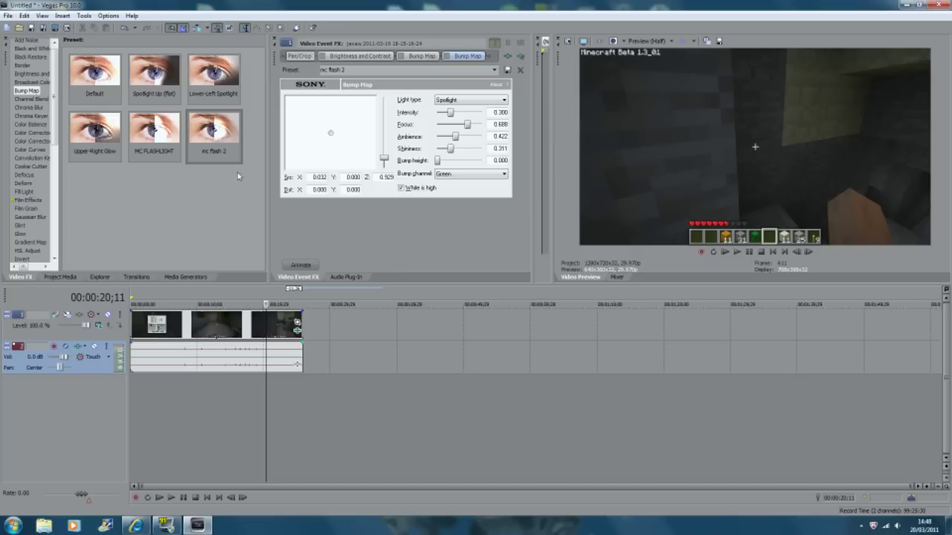
# Start Render As from the File menu and change the output file name.
pyautogui.click(8, 15)
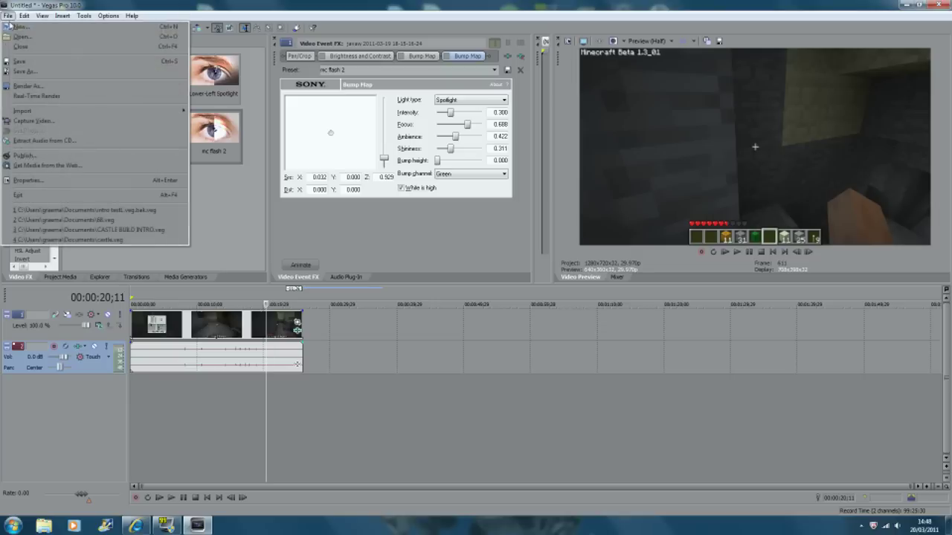
pyautogui.click(26, 87)
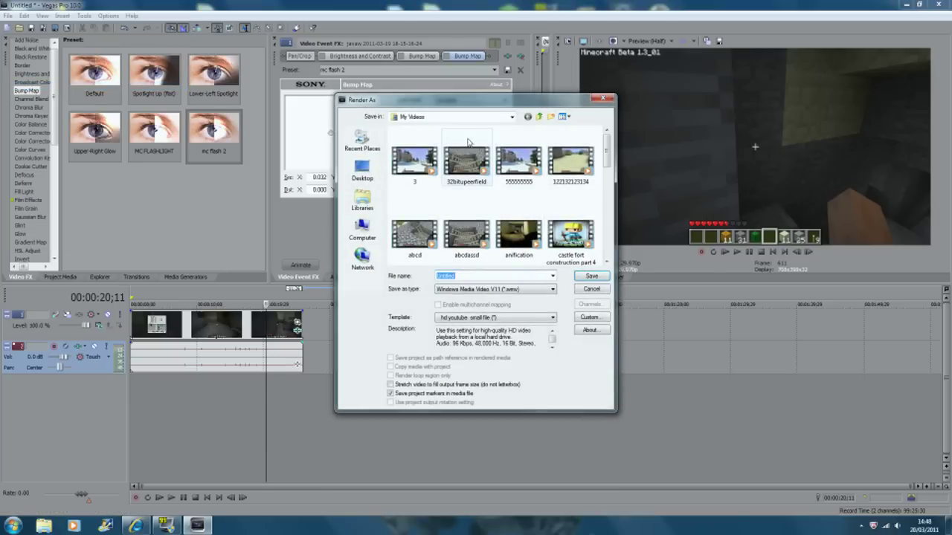
pyautogui.moveTo(608, 149); pyautogui.dragTo(608, 167)
pyautogui.press('Left')
pyautogui.press('Left')
pyautogui.press('Left')
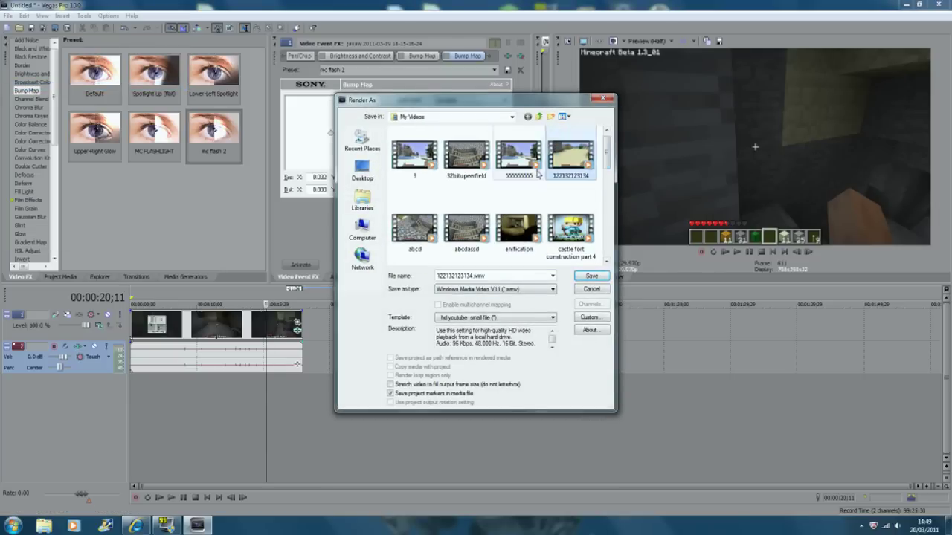
pyautogui.moveTo(607, 163); pyautogui.dragTo(600, 141)
pyautogui.doubleClick(460, 275)
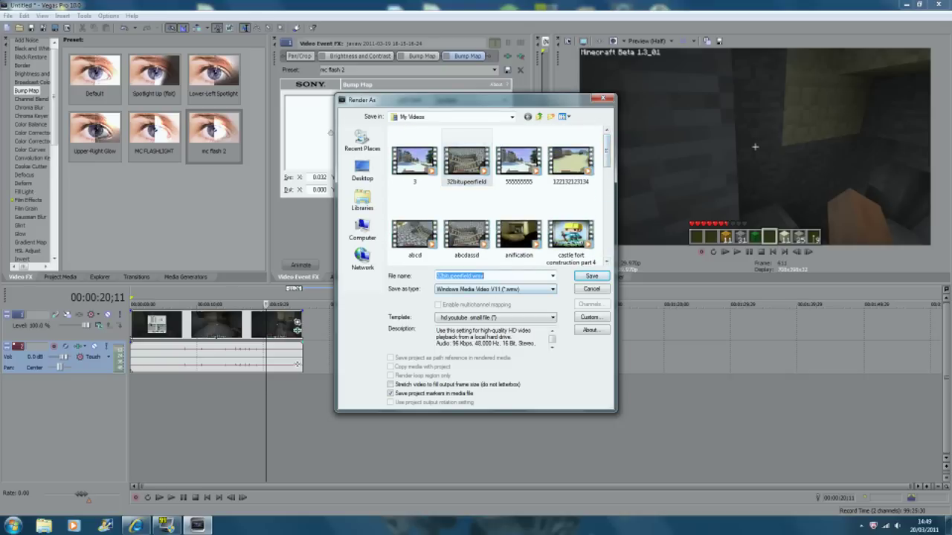
pyautogui.write('bsfdhgrghhgfgrg')
# Choose Windows Media Video V11 and open the hd youtube small file template's custom settings.
pyautogui.click(518, 290)
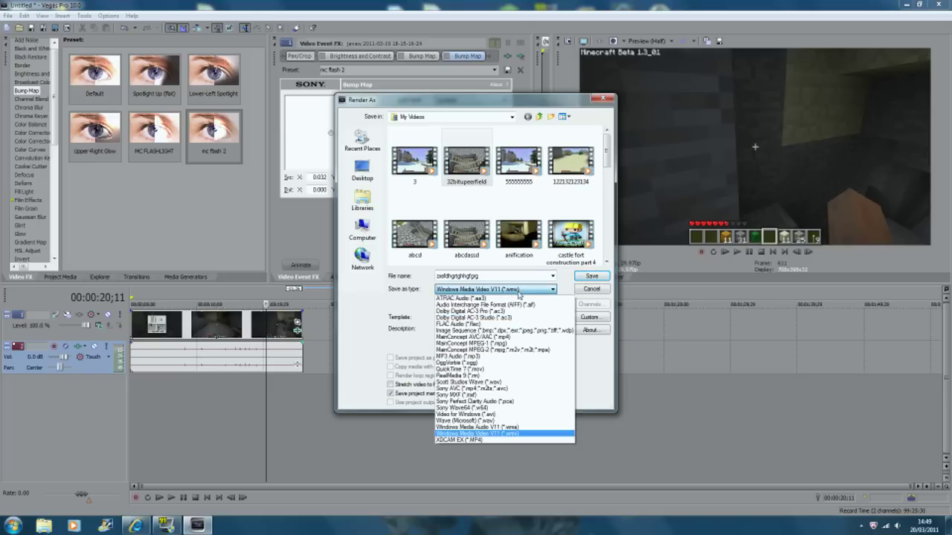
pyautogui.click(496, 433)
pyautogui.click(526, 292)
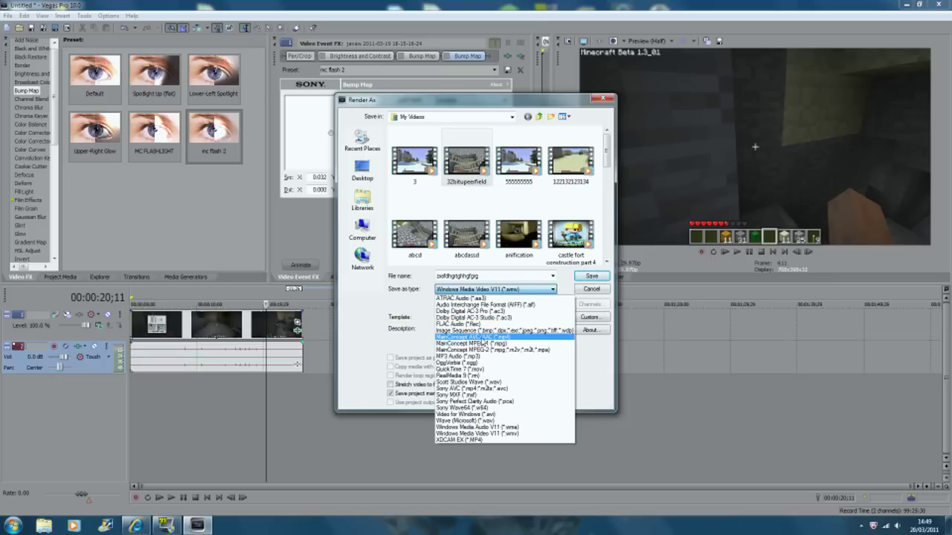
pyautogui.click(402, 339)
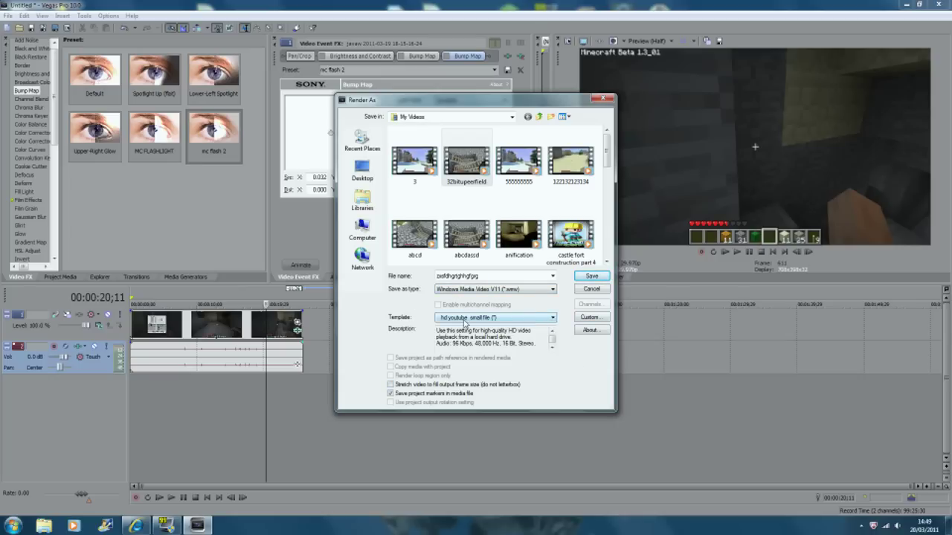
pyautogui.click(587, 319)
# Check the 3 M Internet/LAN bit rate, then keep Windows Media Video V11 and reopen custom settings.
pyautogui.click(443, 367)
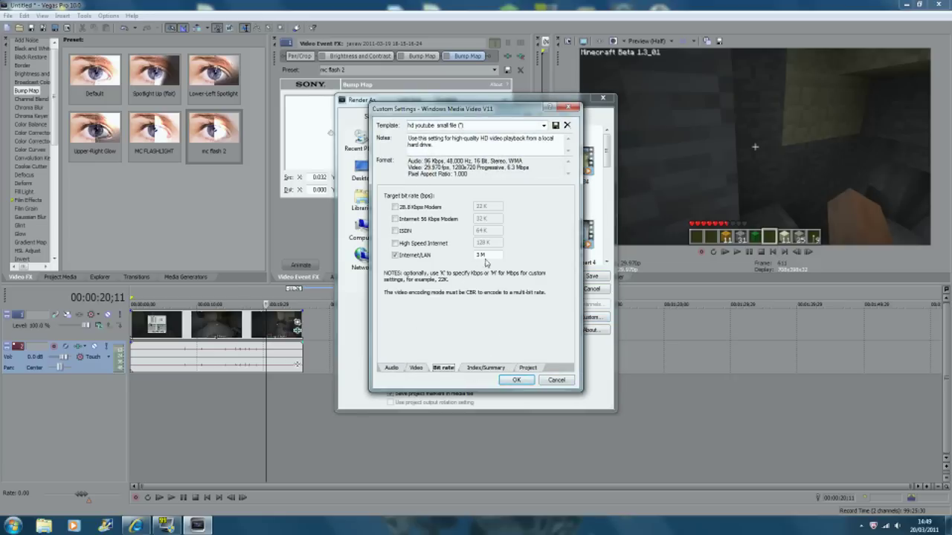
pyautogui.click(484, 254)
pyautogui.click(567, 108)
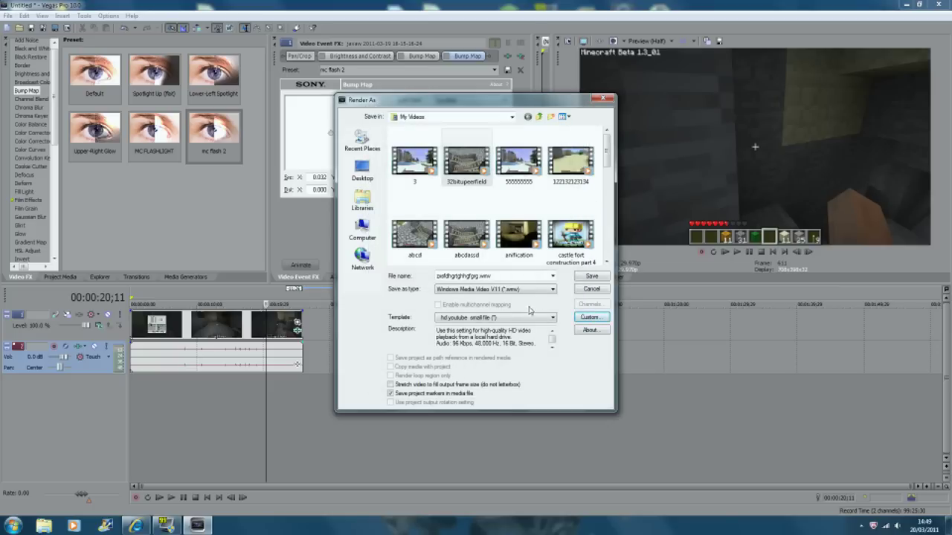
pyautogui.click(550, 289)
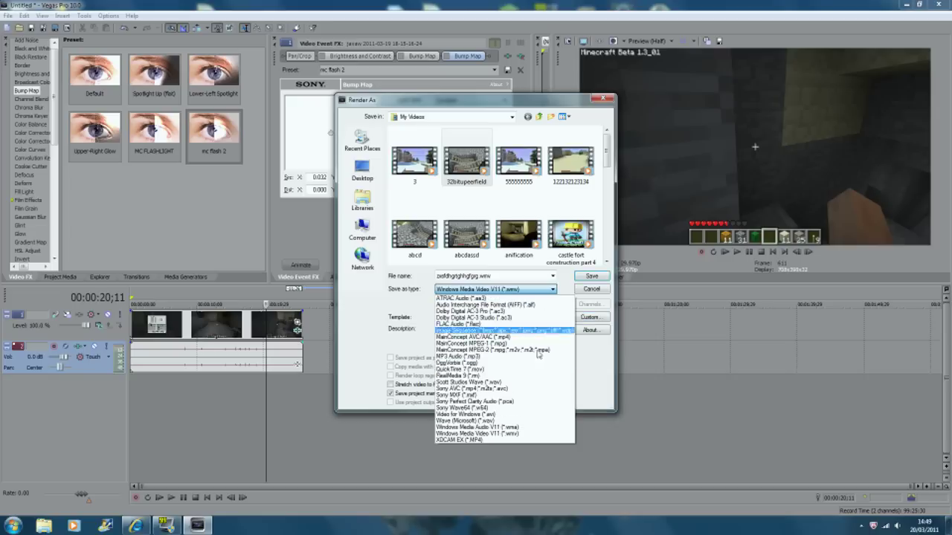
pyautogui.click(523, 437)
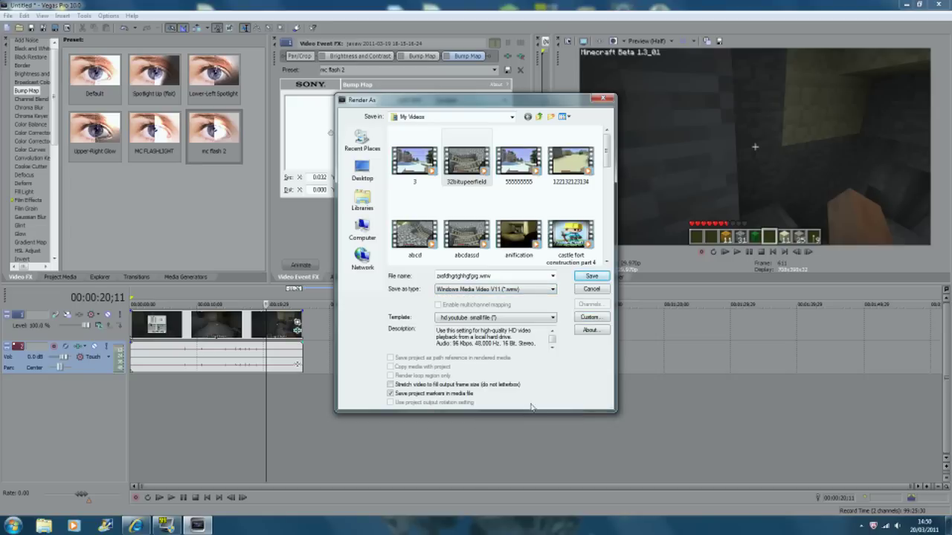
pyautogui.click(587, 319)
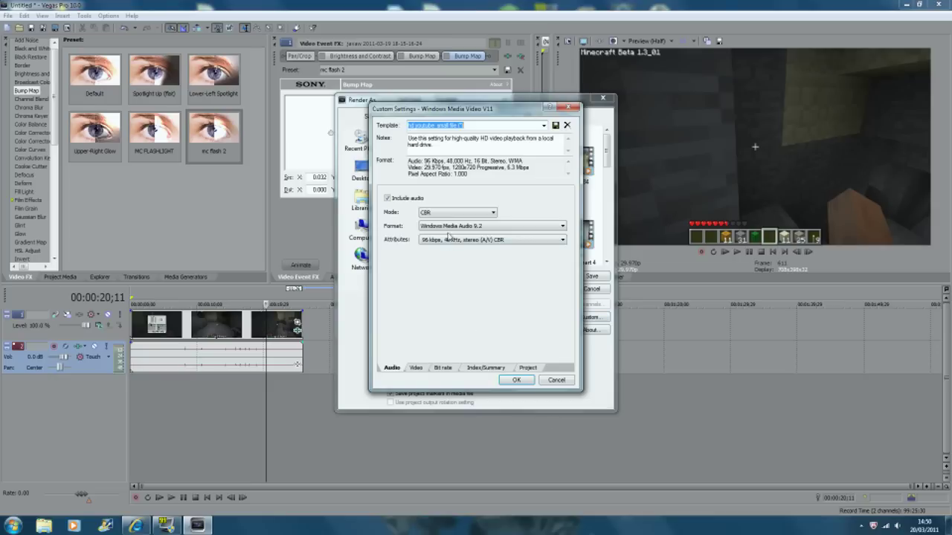
# Review the Video, Bit rate, Project and Index/Summary tabs, then accept with OK.
pyautogui.click(425, 369)
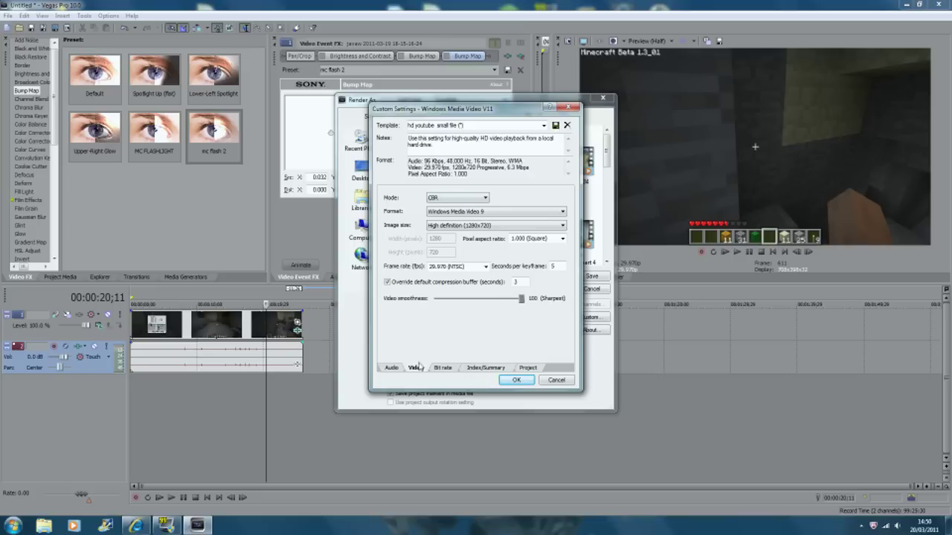
pyautogui.click(445, 368)
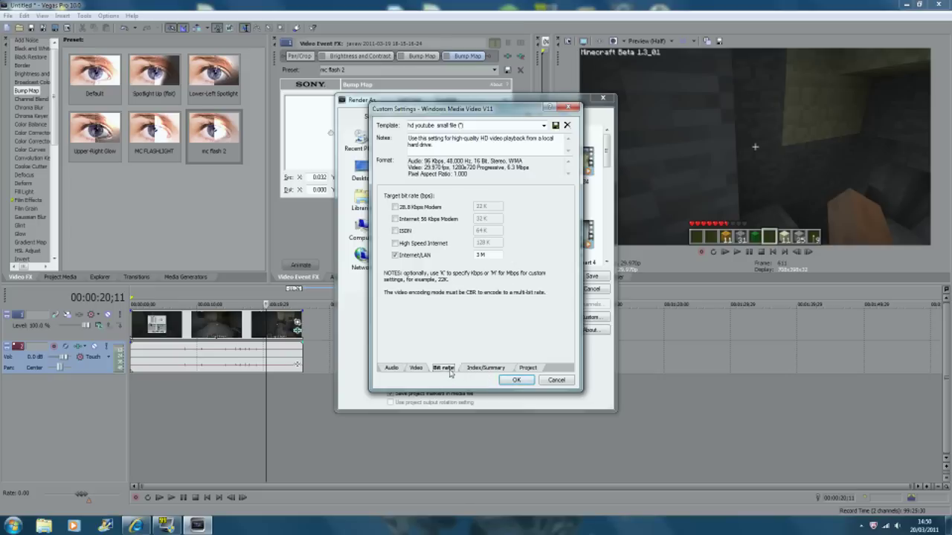
pyautogui.doubleClick(480, 255)
pyautogui.click(526, 369)
pyautogui.click(498, 368)
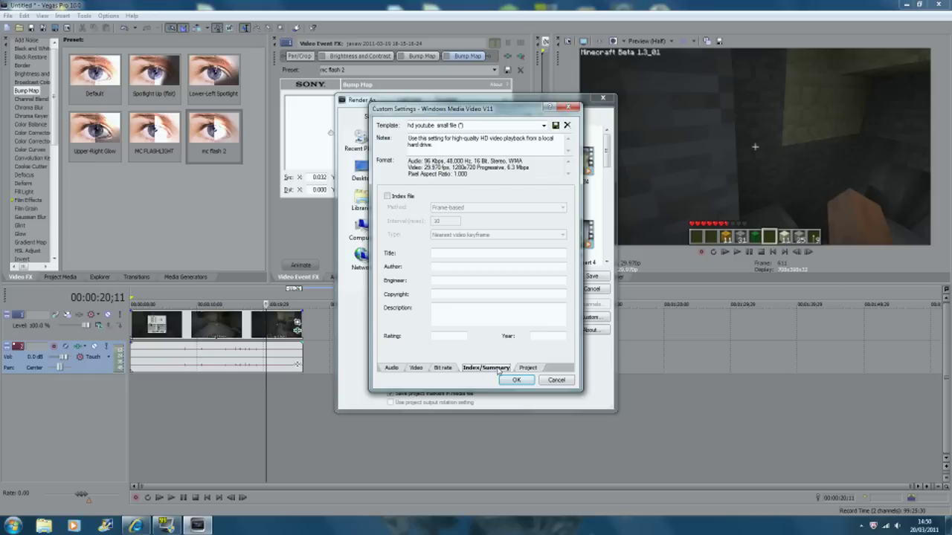
pyautogui.click(516, 380)
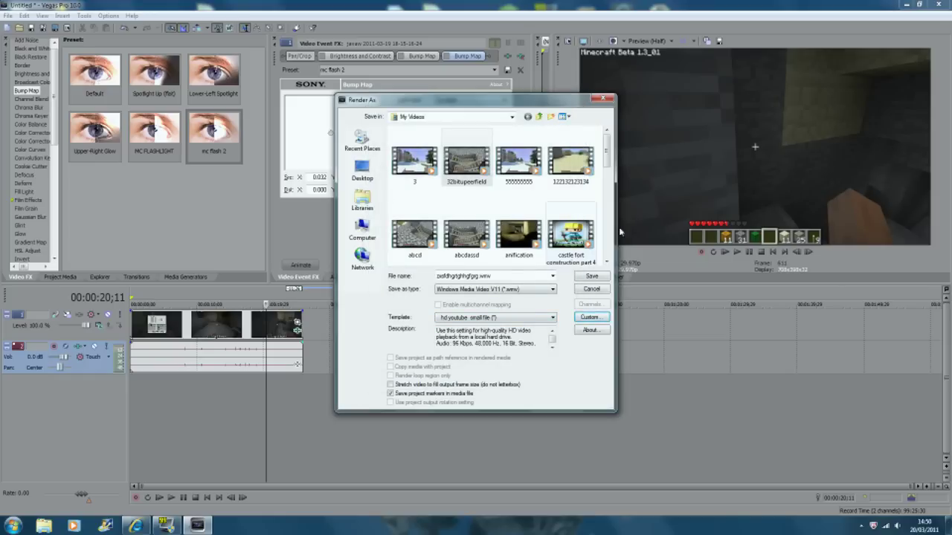
pyautogui.click(552, 317)
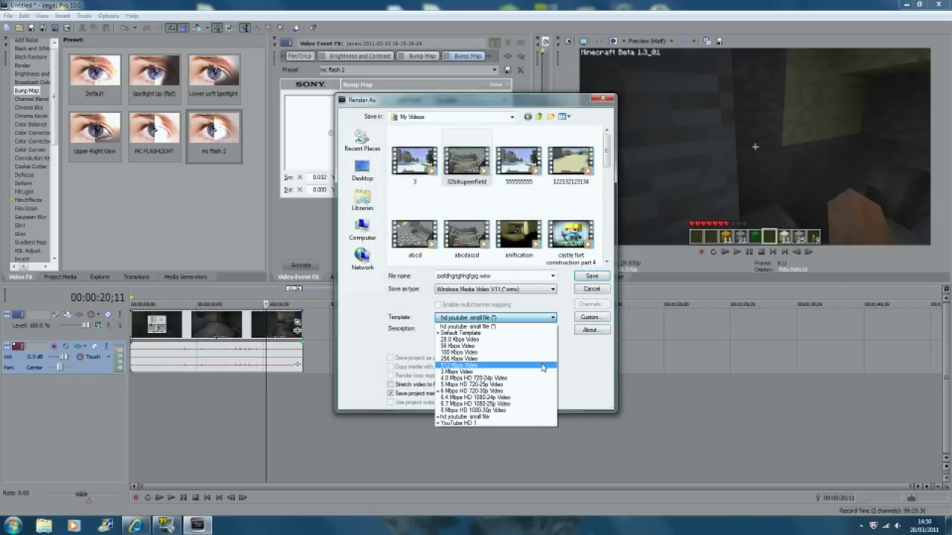
# Choose the YouTube HD 1 template and view its custom Video and Bit rate settings.
pyautogui.click(466, 425)
pyautogui.click(500, 322)
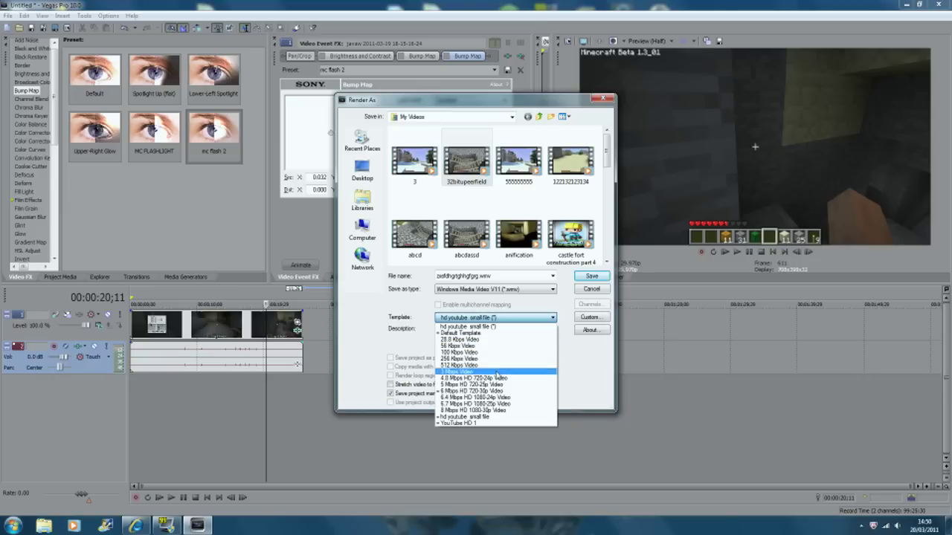
pyautogui.click(481, 425)
pyautogui.click(589, 317)
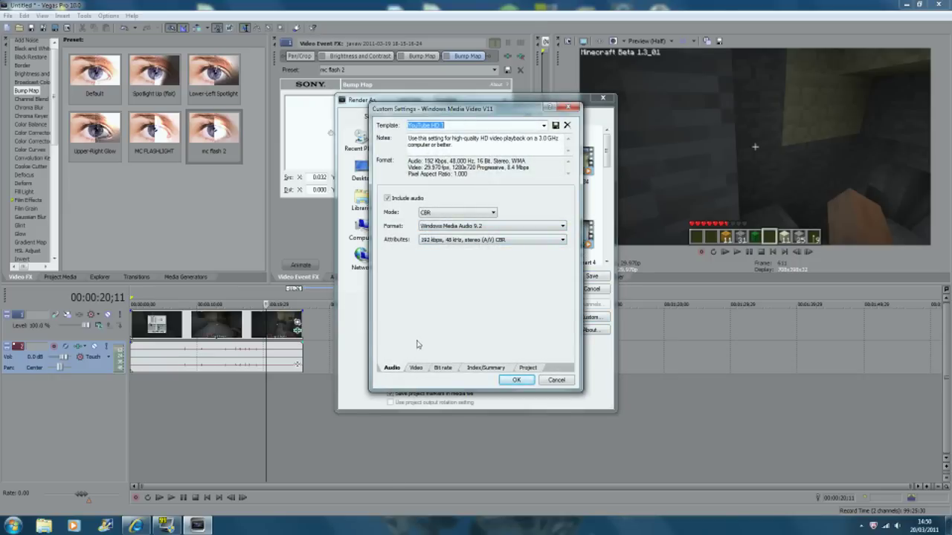
pyautogui.click(417, 368)
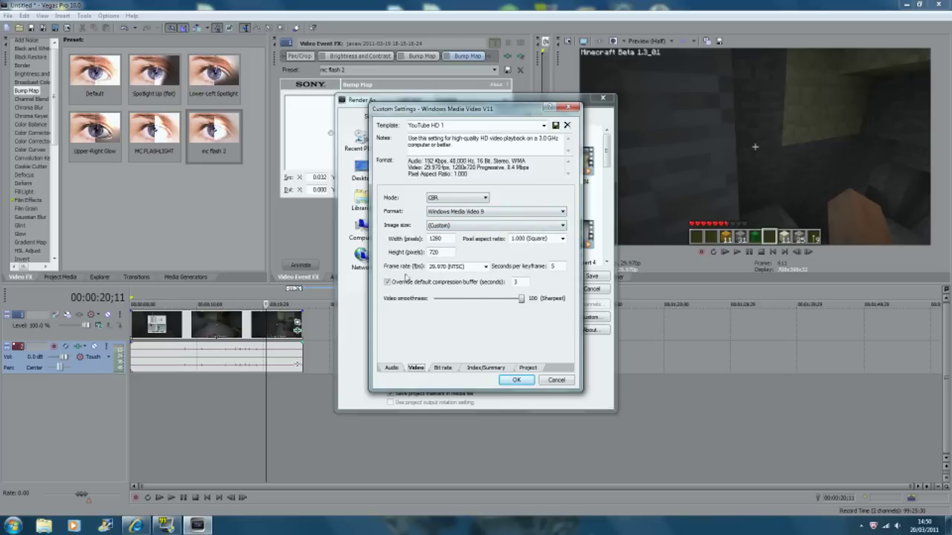
pyautogui.click(443, 368)
# Inspect the 8 M bit rate, cancel unchanged, and switch back to hd youtube small file.
pyautogui.doubleClick(481, 254)
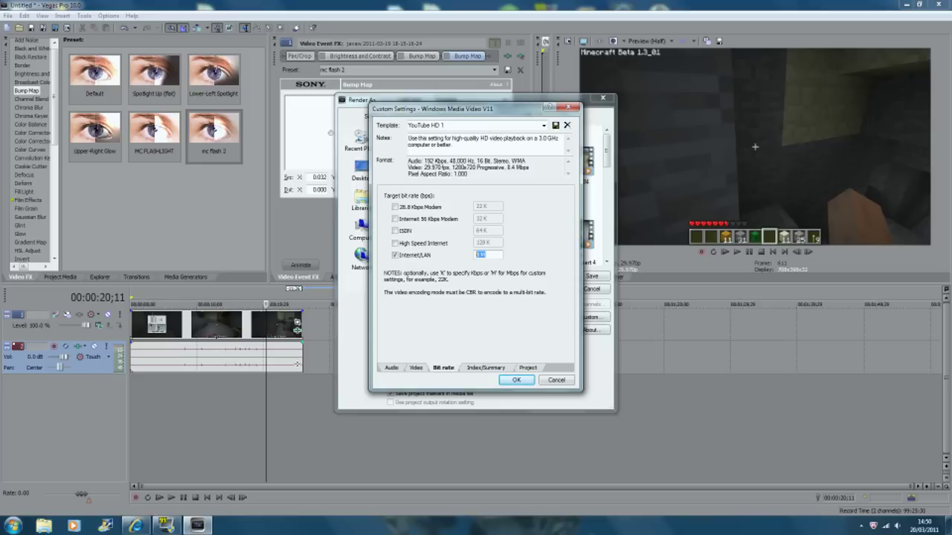
pyautogui.click(481, 255)
pyautogui.click(559, 380)
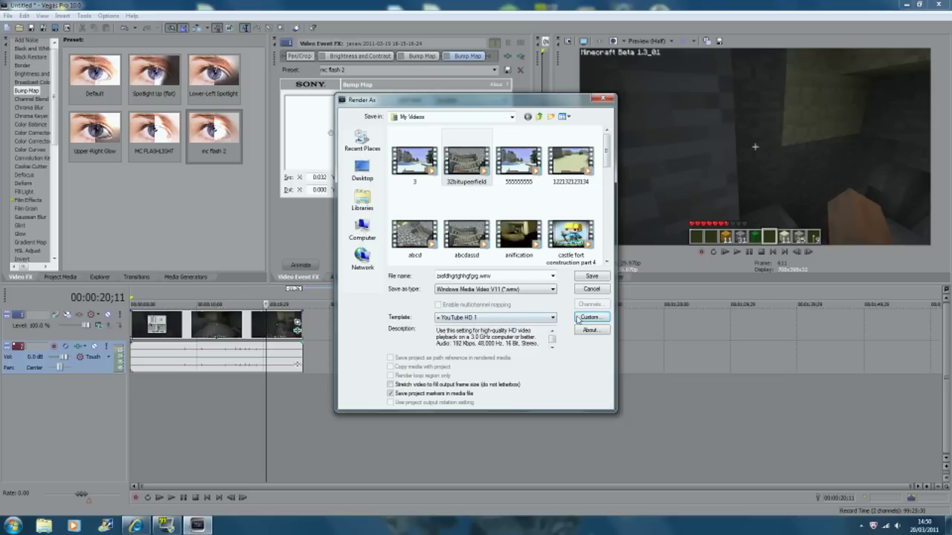
pyautogui.click(548, 319)
pyautogui.click(494, 421)
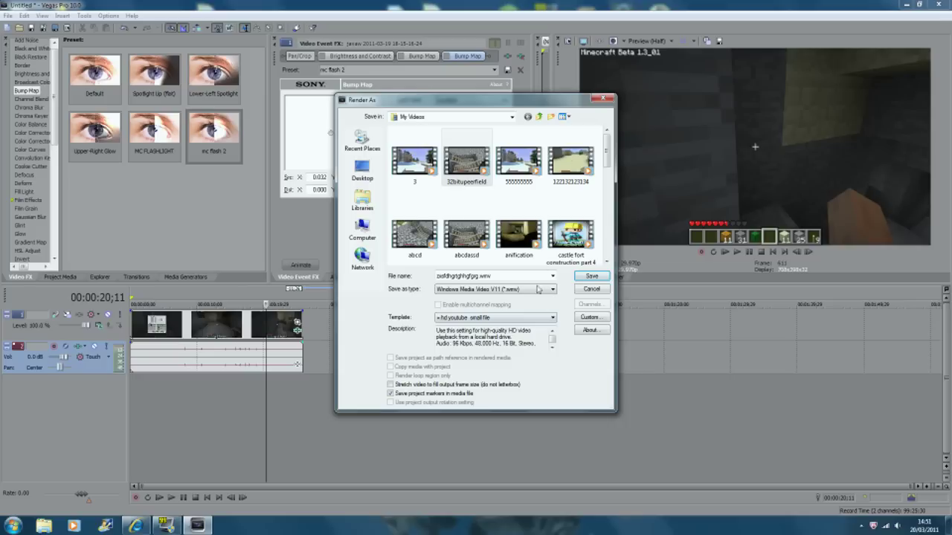
# Start the WMV render with hd youtube small file, cancel it, and minimise Vegas.
pyautogui.moveTo(426, 101); pyautogui.dragTo(414, 39)
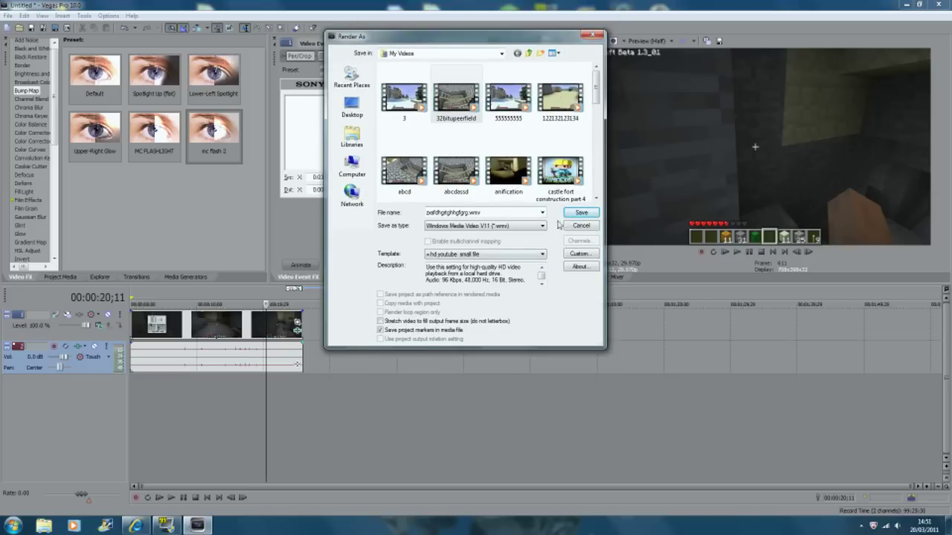
pyautogui.click(585, 215)
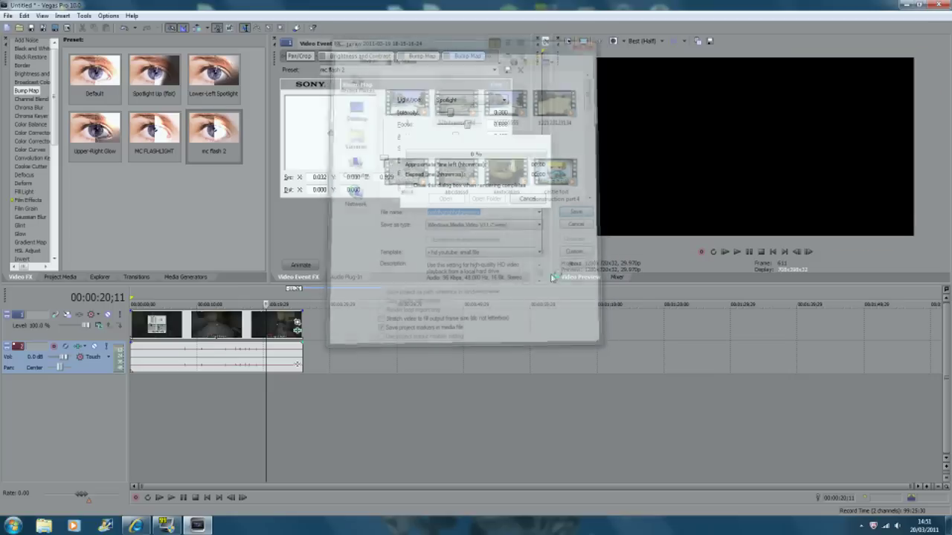
pyautogui.click(526, 199)
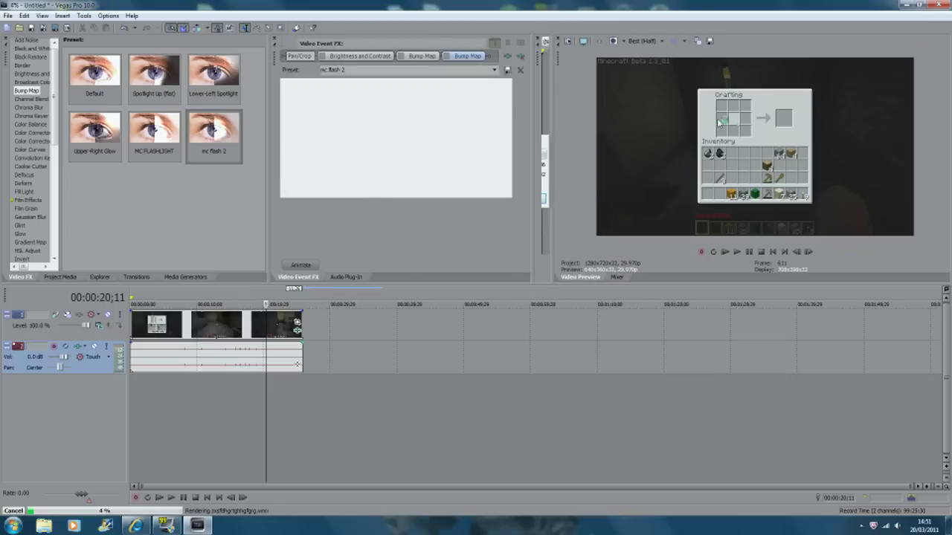
pyautogui.click(906, 4)
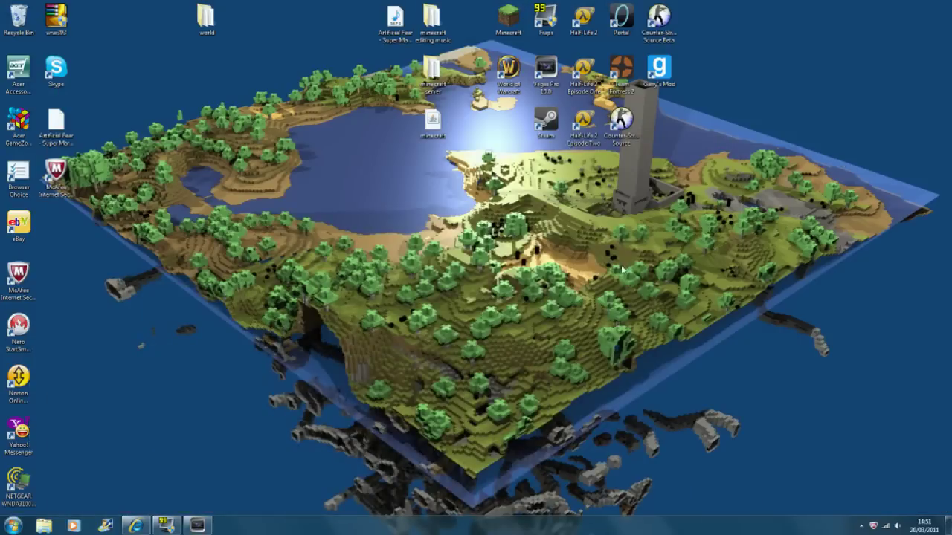
pyautogui.moveTo(215, 263); pyautogui.dragTo(552, 367)
pyautogui.doubleClick(444, 31)
pyautogui.moveTo(719, 331); pyautogui.dragTo(476, 126)
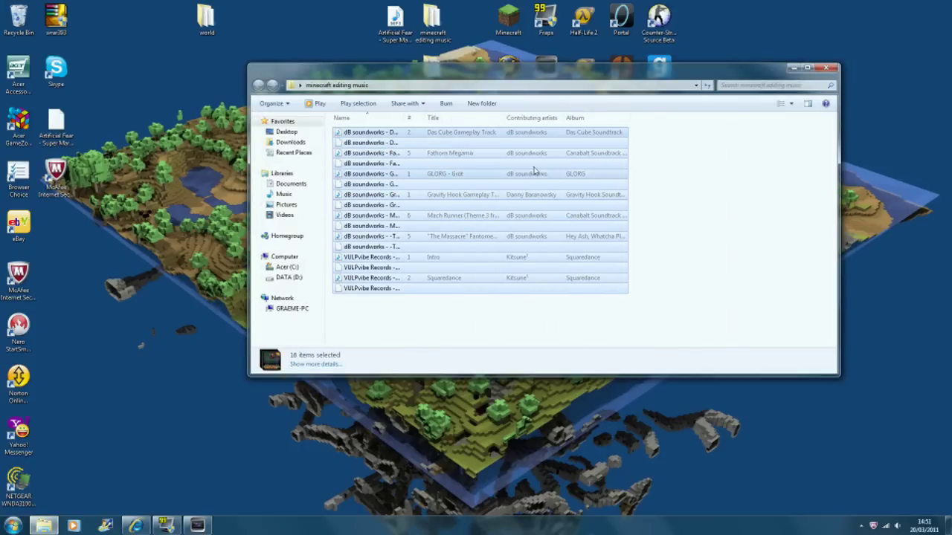
pyautogui.click(690, 310)
pyautogui.moveTo(535, 315); pyautogui.dragTo(383, 113)
pyautogui.click(371, 315)
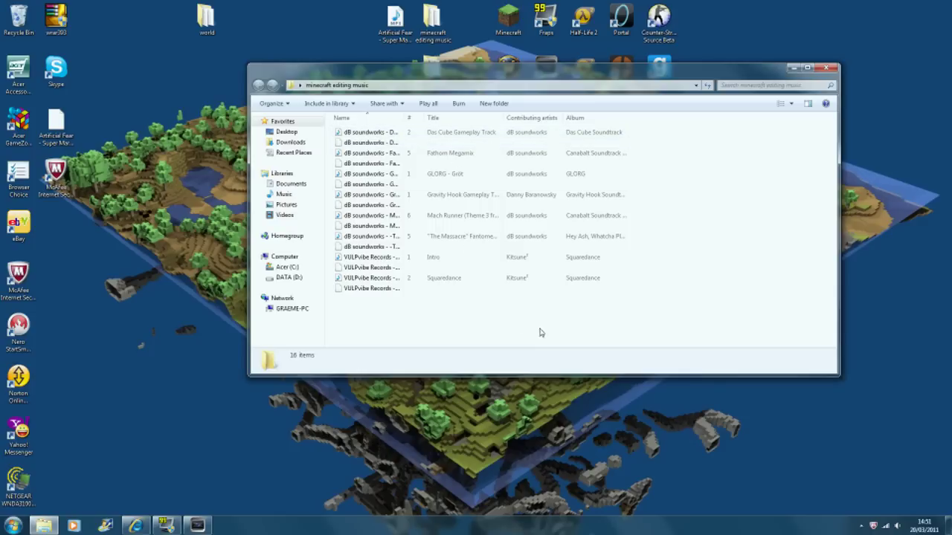
pyautogui.moveTo(555, 321); pyautogui.dragTo(391, 329)
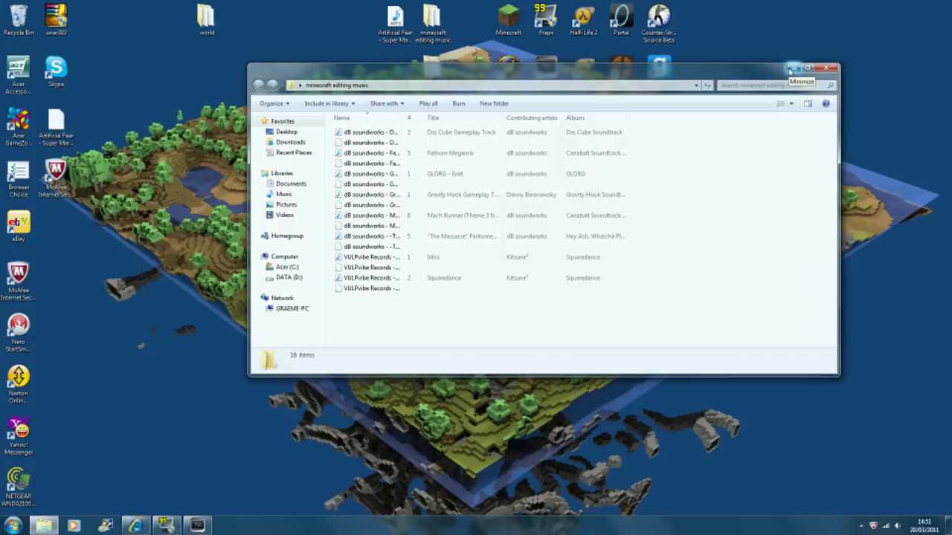
pyautogui.moveTo(589, 322)
pyautogui.mouseDown()
pyautogui.moveTo(520, 222)
pyautogui.moveTo(389, 170)
pyautogui.moveTo(748, 255)
pyautogui.moveTo(572, 315)
pyautogui.mouseUp()
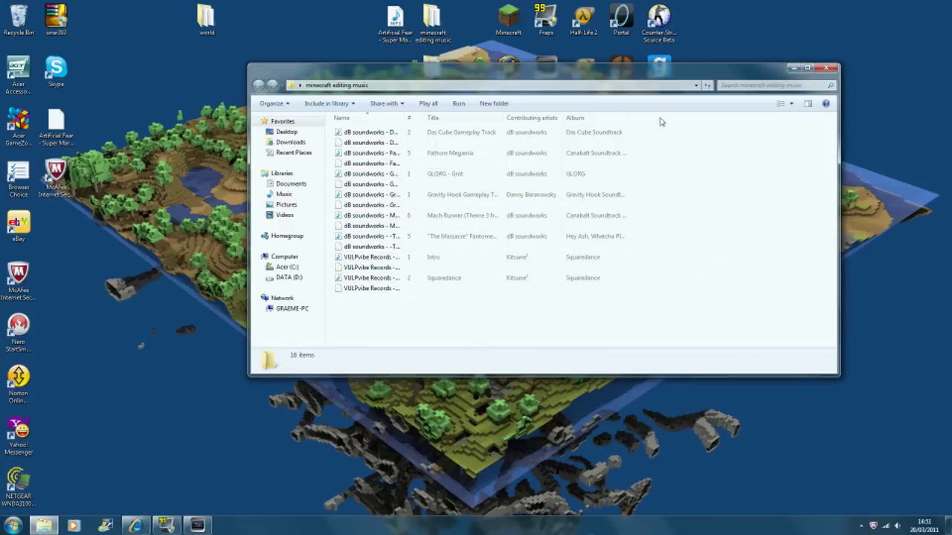
pyautogui.click(824, 68)
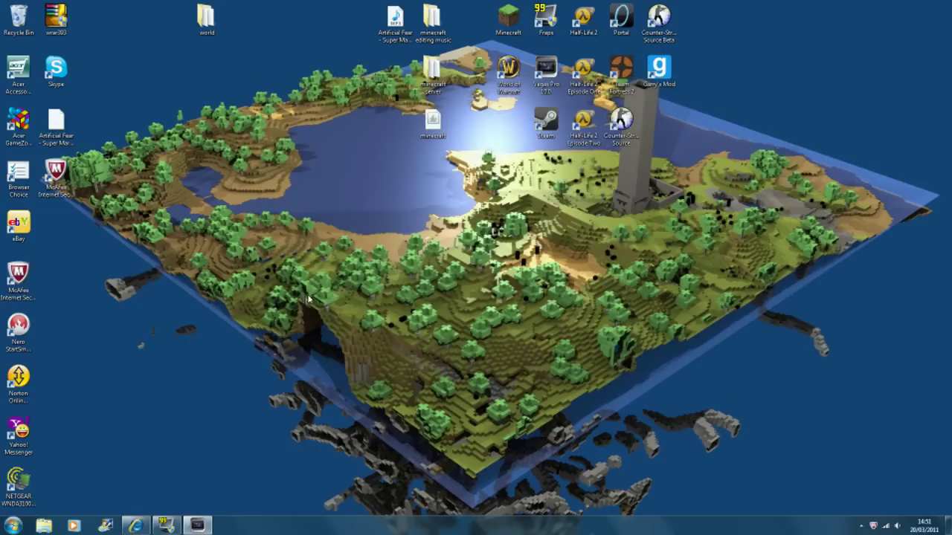
pyautogui.moveTo(355, 200); pyautogui.dragTo(726, 353)
pyautogui.moveTo(292, 181); pyautogui.dragTo(645, 298)
pyautogui.click(135, 525)
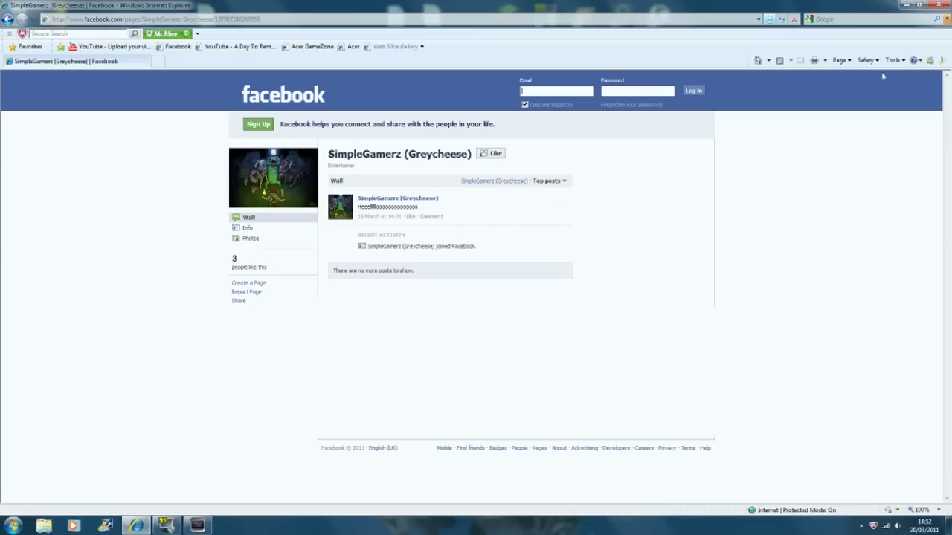
pyautogui.click(904, 4)
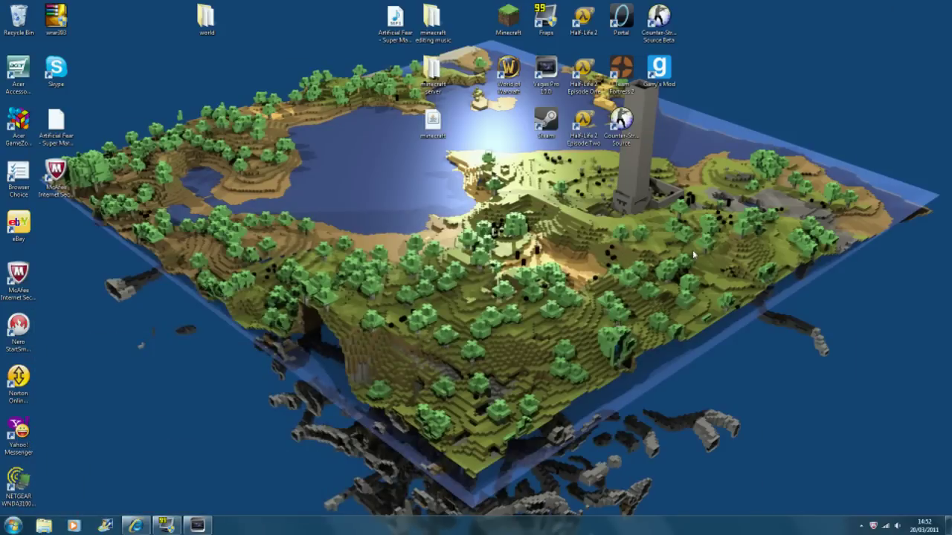